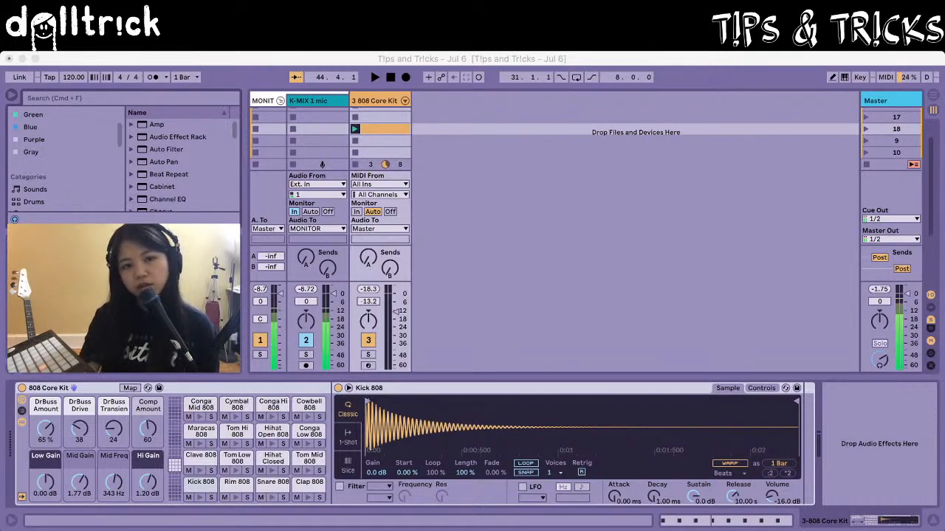
Try a global launch quantization of 4 Bars and return it to 1 Bar
key(super+Tab)
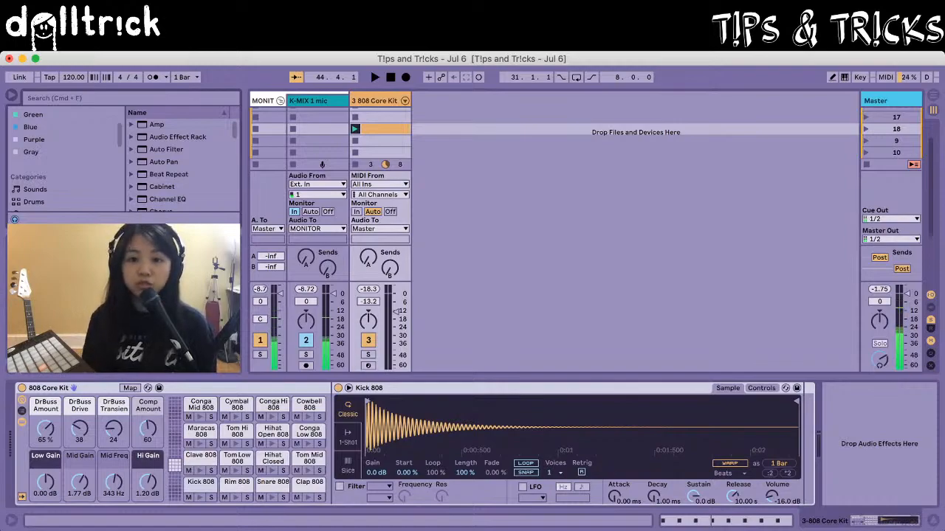
key(super+Tab)
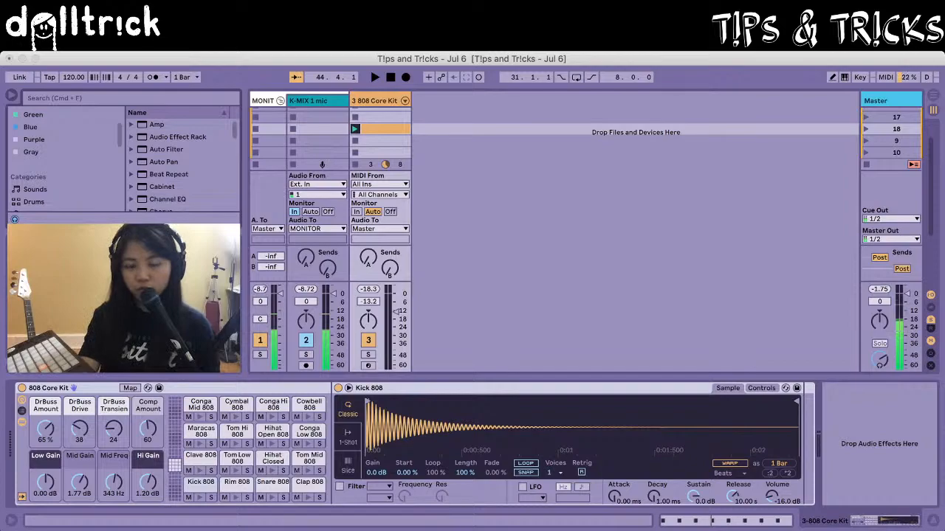
click(186, 77)
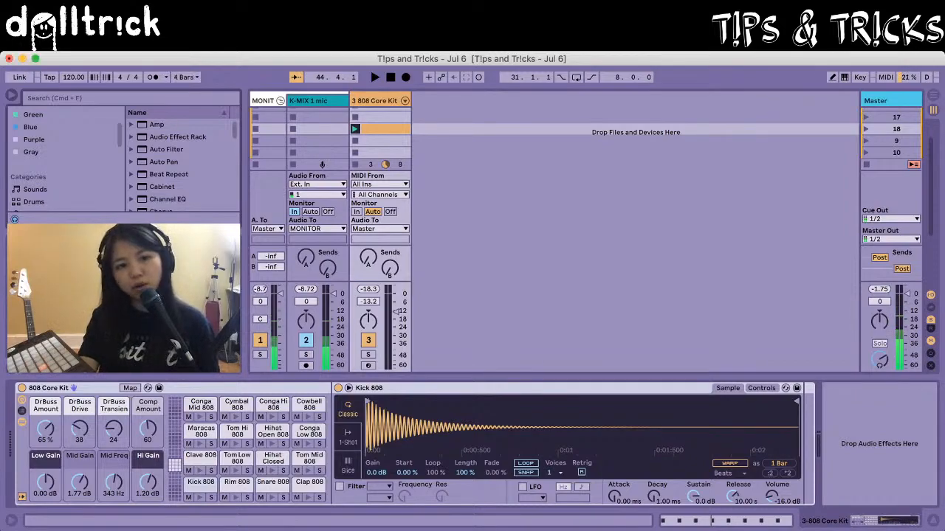
click(186, 77)
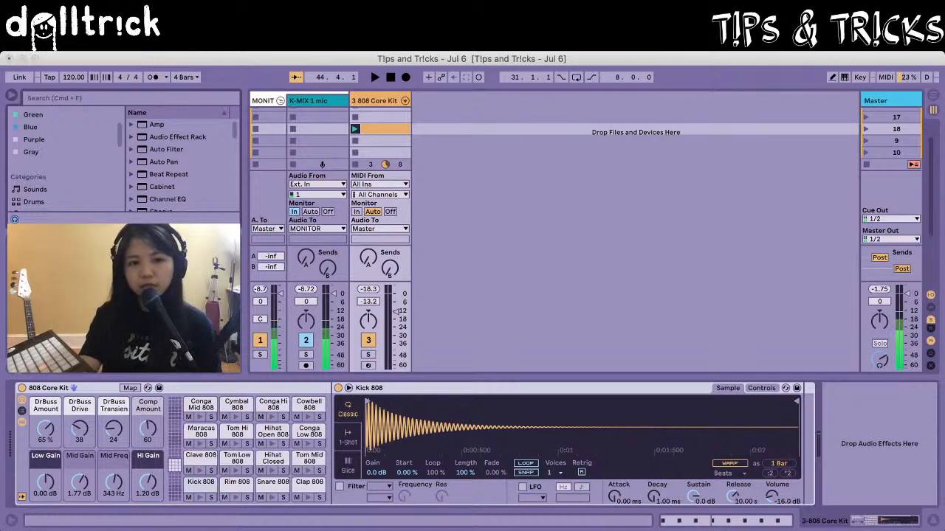
click(186, 102)
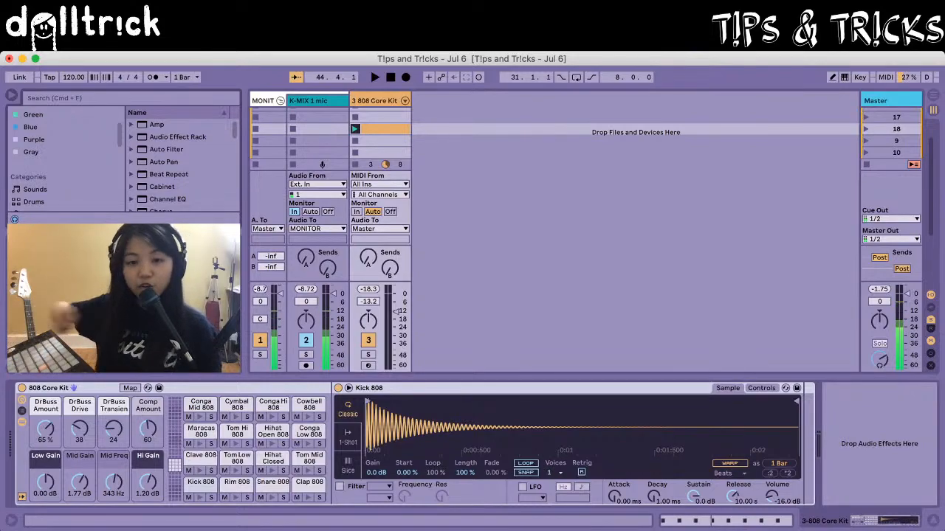
Audition the 808 Core Kit clip and move it up to the slot in scene 1
key(space)
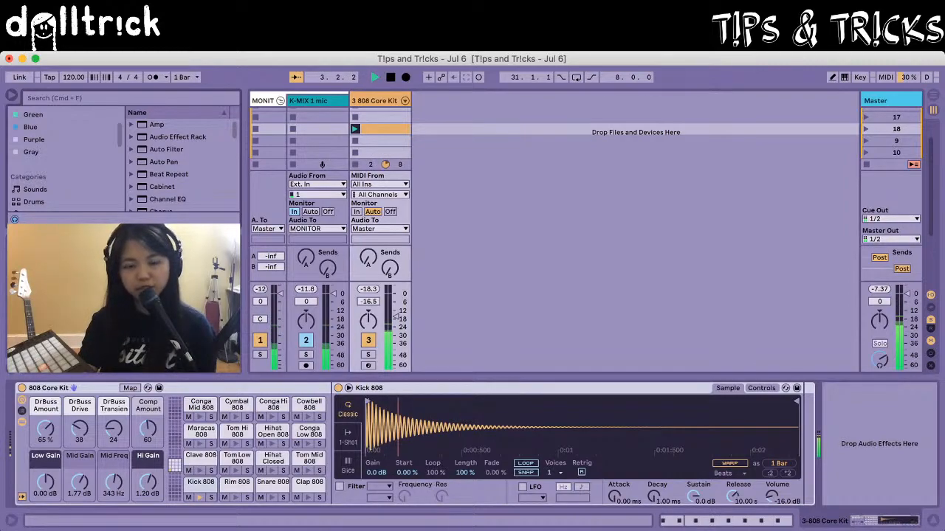
key(space)
scroll(554, 133, up, 2)
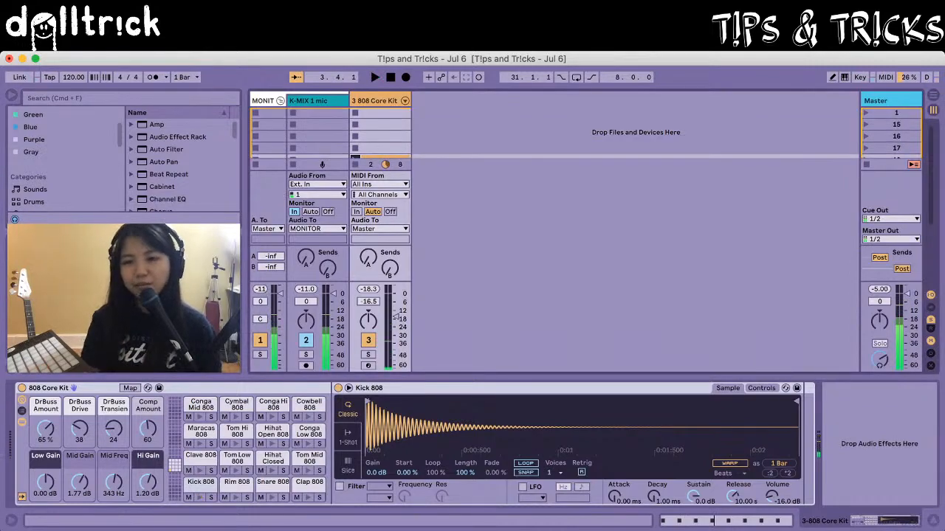
drag(381, 157, 380, 114)
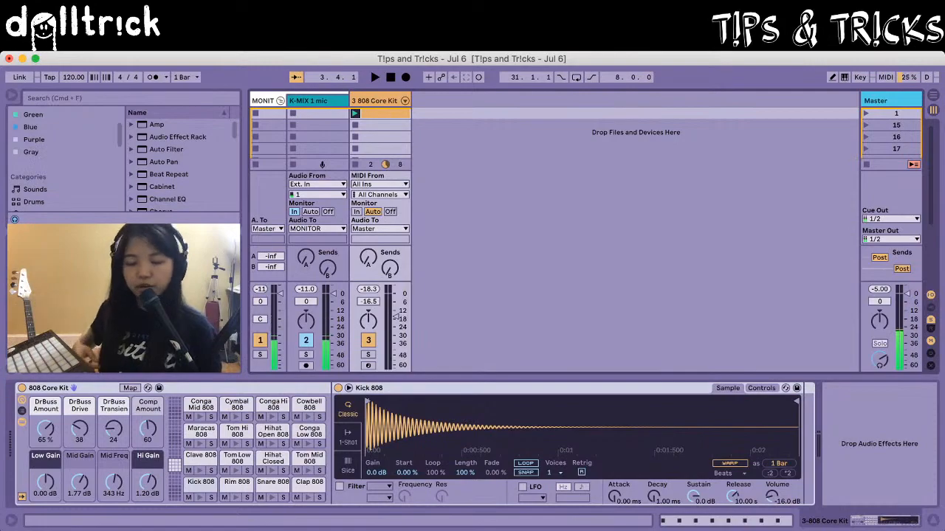
Play back the 808 Core Kit drum pattern and stop the transport
key(space)
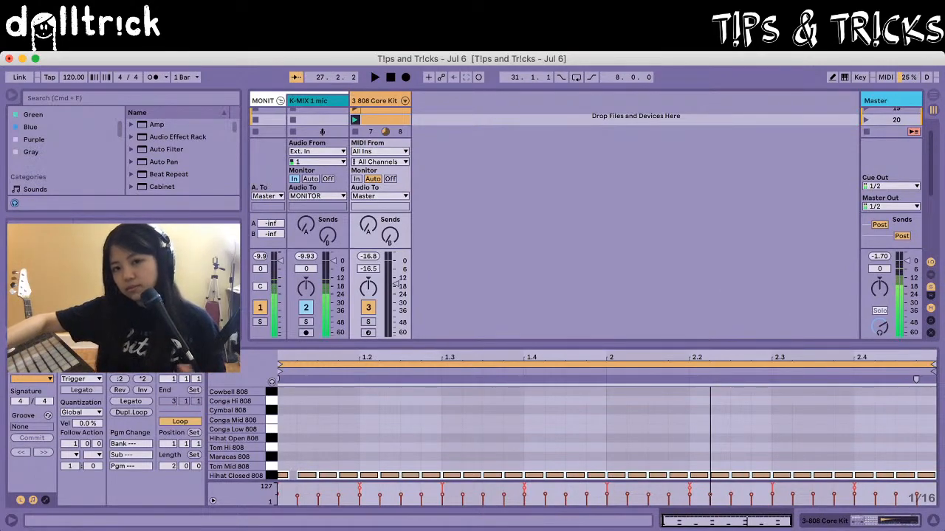
key(space)
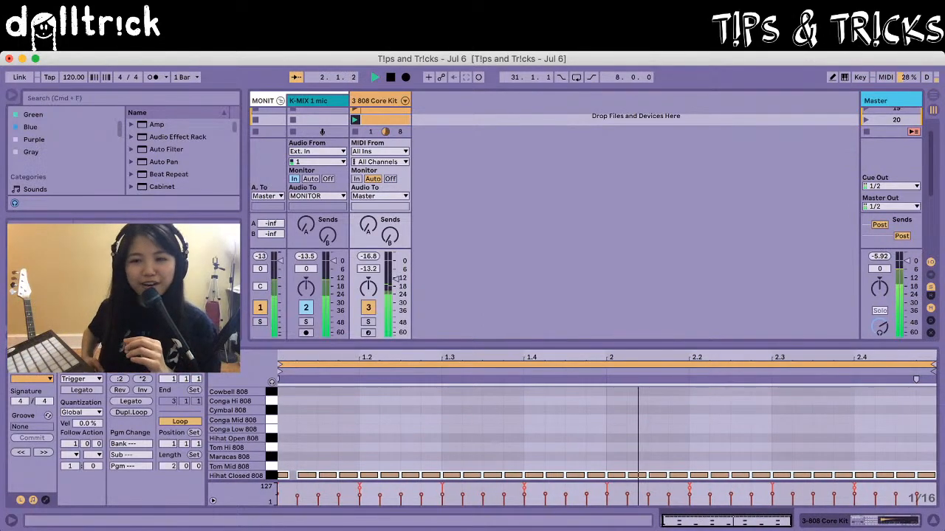
key(space)
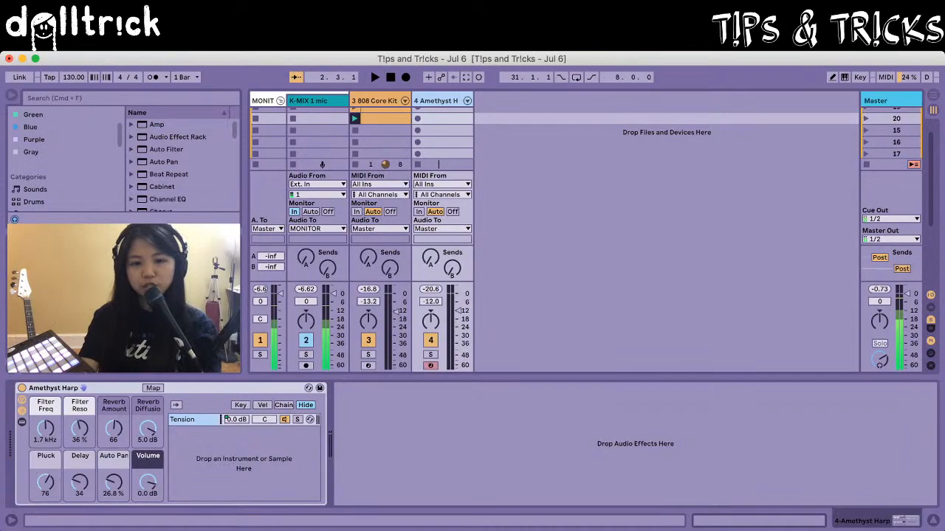
Show the devices of the Amethyst Harp rack's Tension chain and play back the set
click(227, 420)
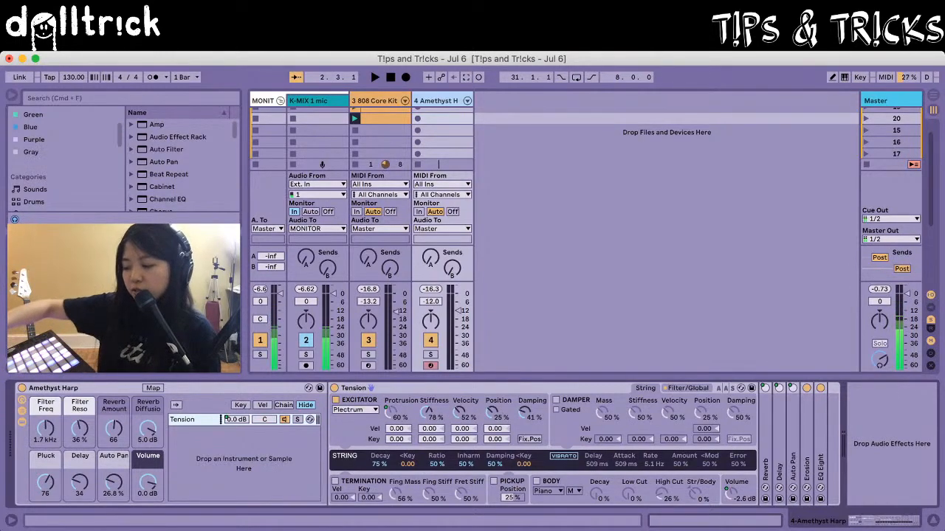
key(space)
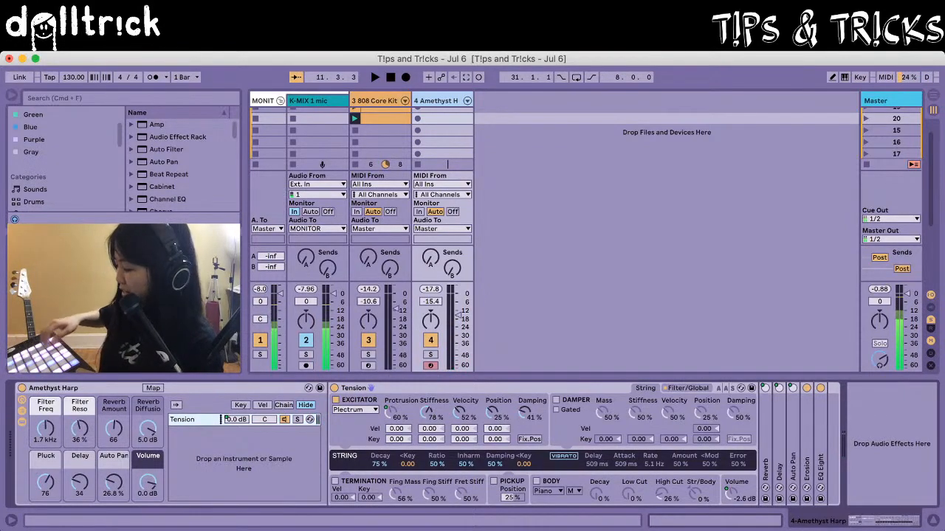
key(space)
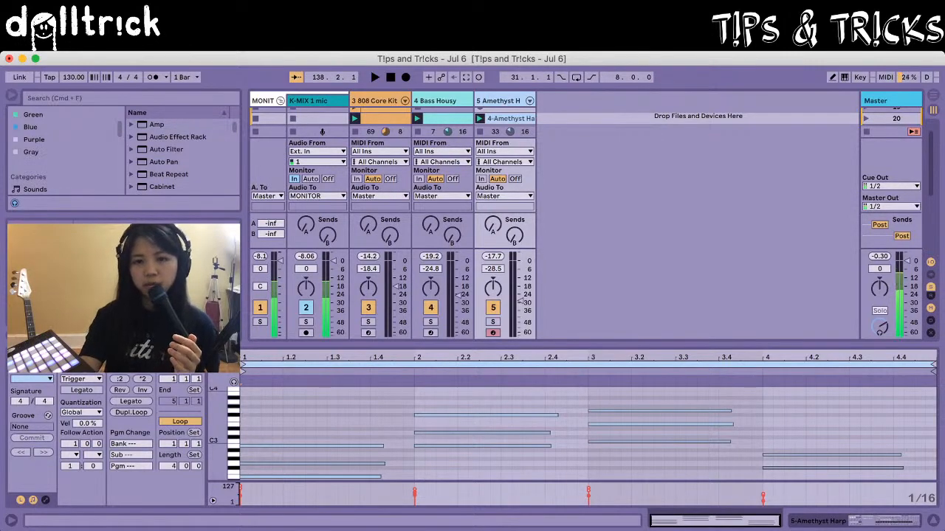
With the sends hidden, insert a new audio track after the Amethyst Harp track and colour it pink
key(alt+super+s)
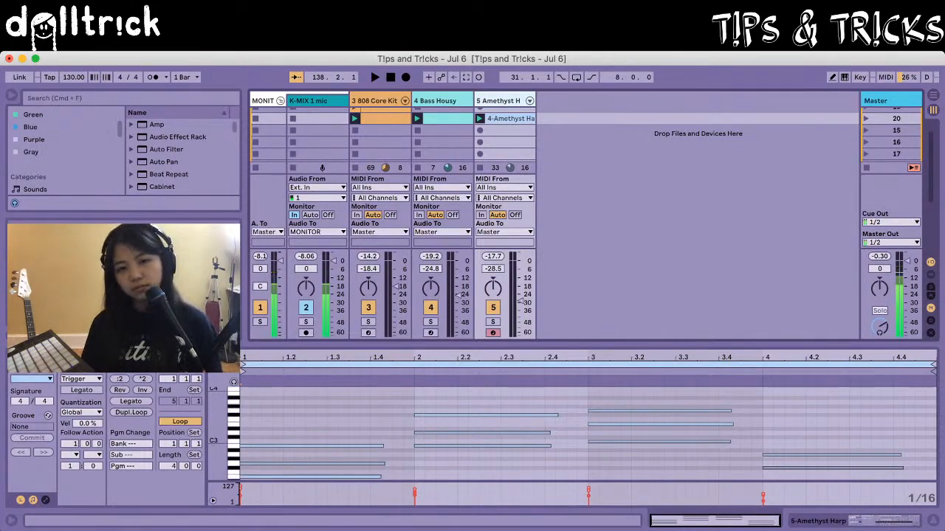
key(super+t)
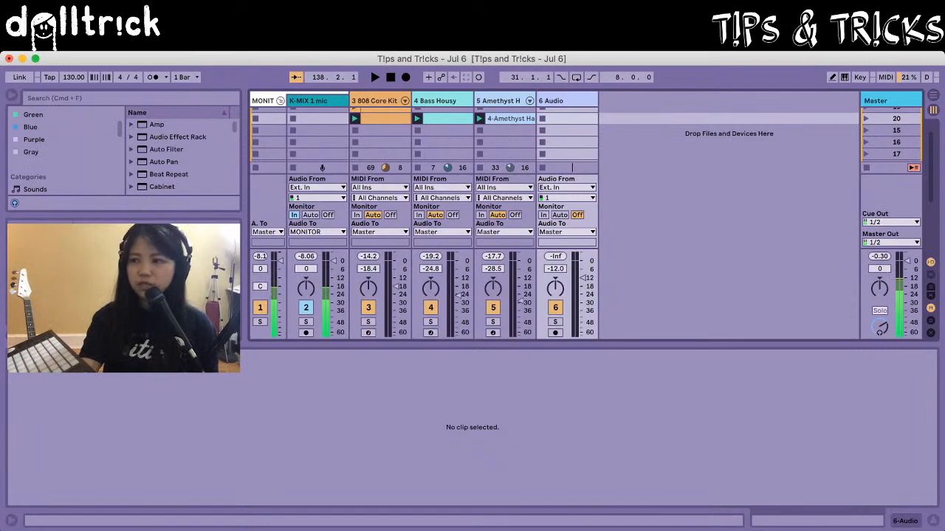
click(557, 101)
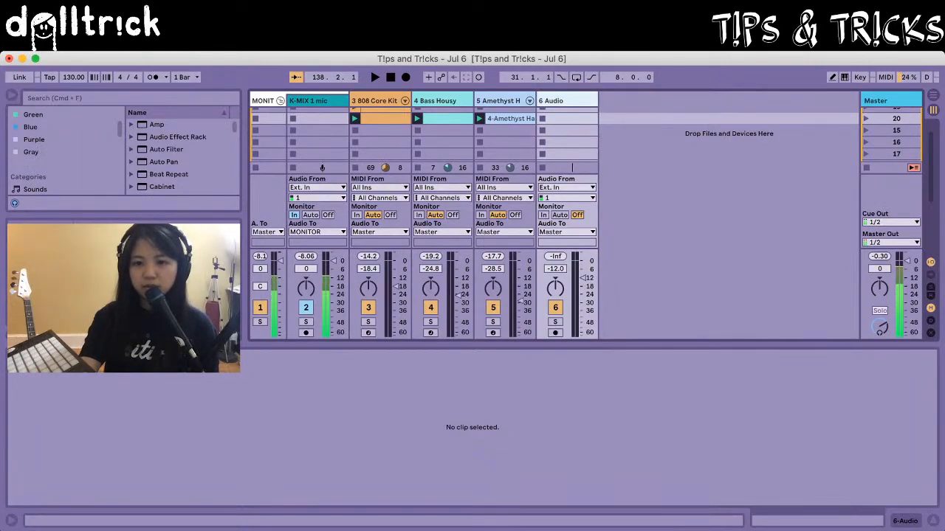
key(super+Tab)
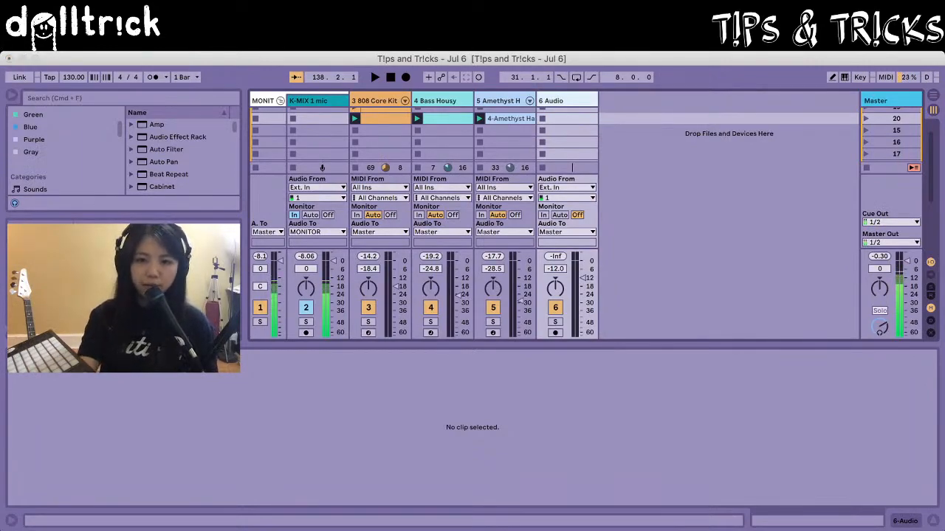
click(683, 321)
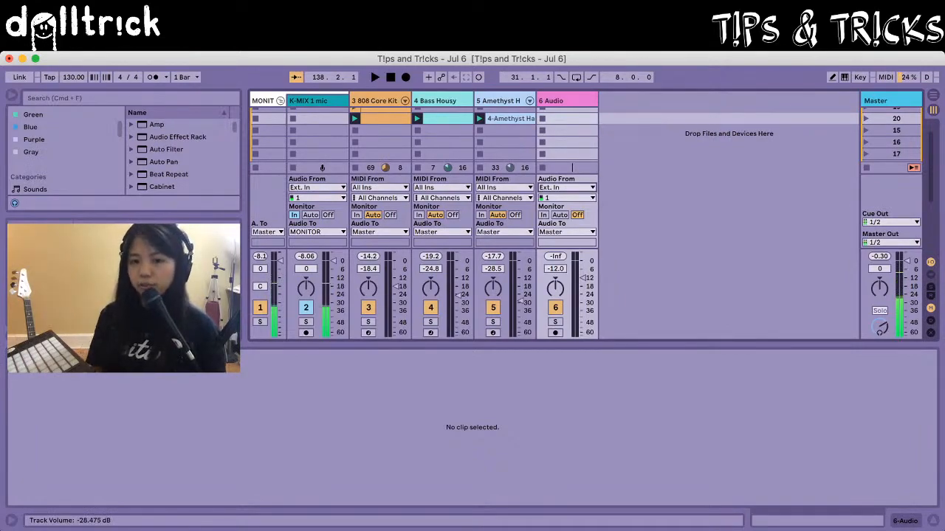
Arm the new audio track for recording and set its monitoring to Auto
click(555, 333)
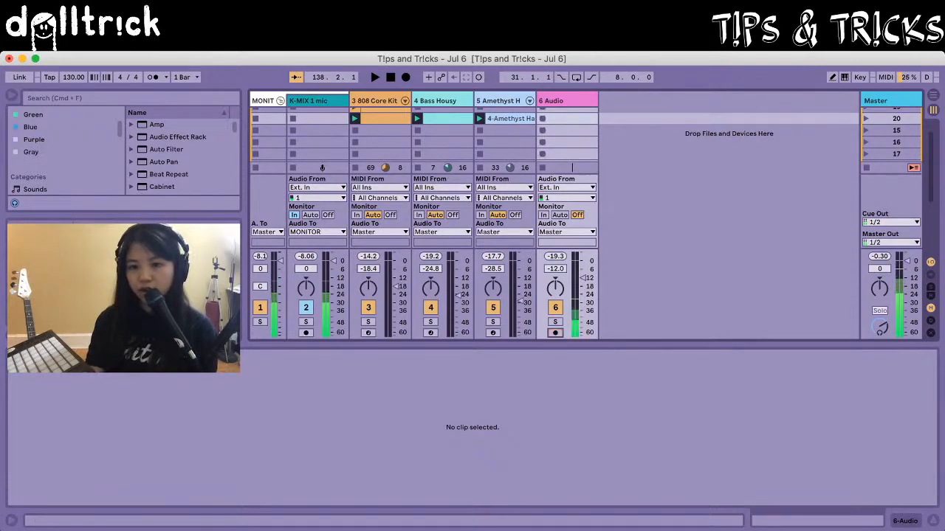
click(555, 333)
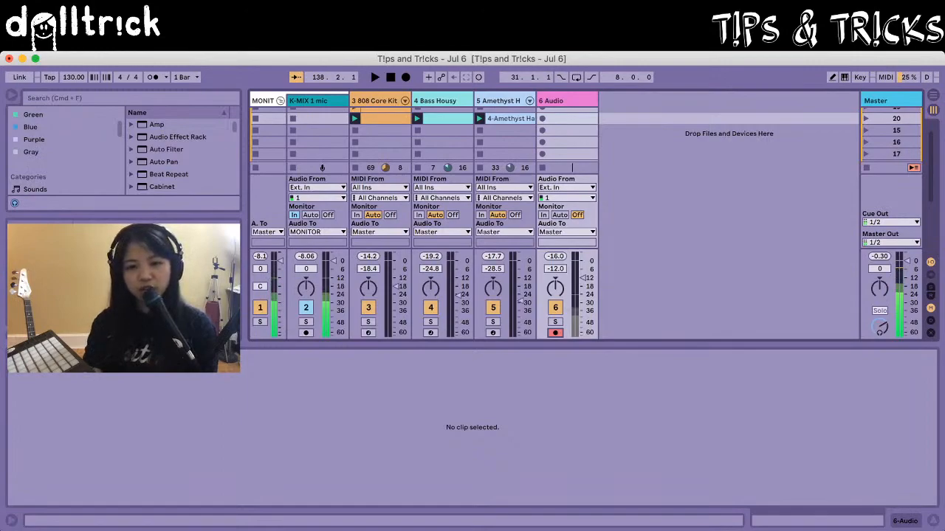
click(561, 214)
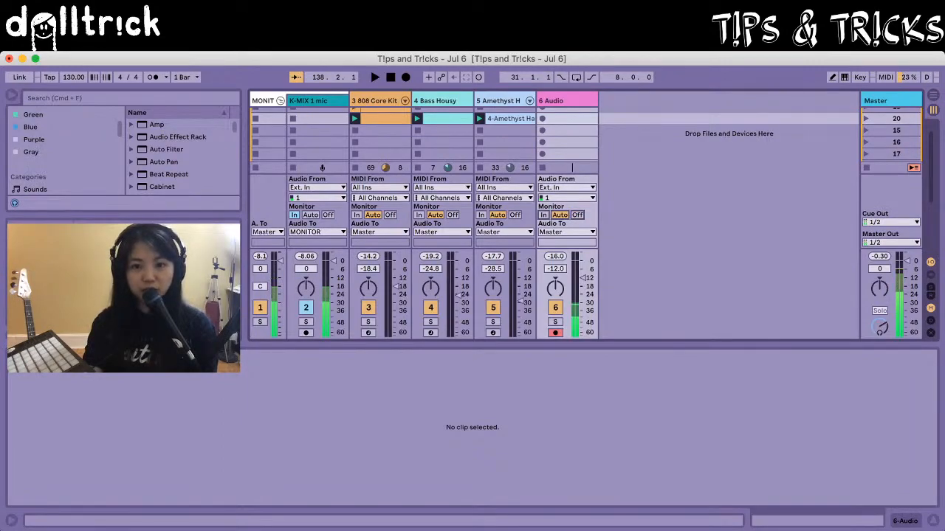
Raise the new audio track's volume to -0.5 dB with the K-MIX 1 mic track muted
mouse_move(583, 278)
mouse_down()
mouse_move(583, 260)
mouse_move(583, 275)
mouse_up()
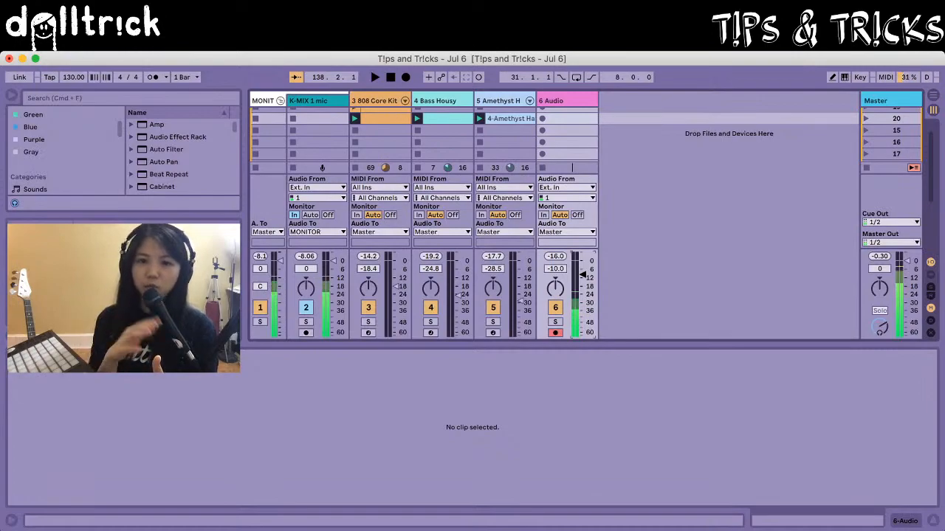
click(577, 215)
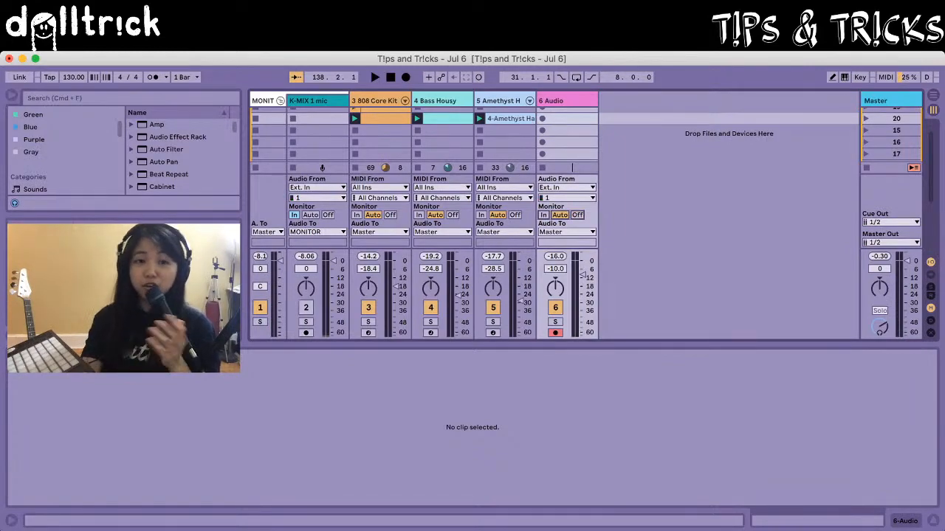
drag(582, 259, 583, 261)
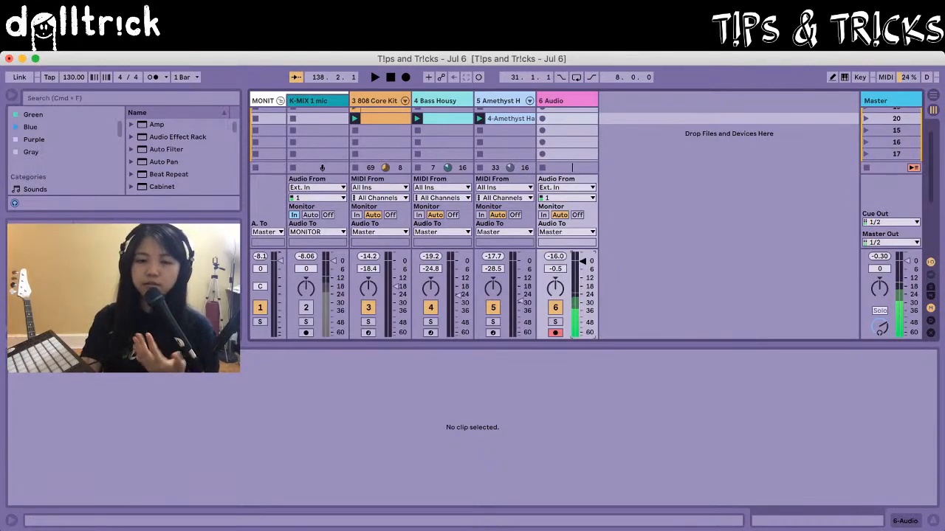
Try the In, Auto and Off monitoring modes on the new audio track
click(544, 215)
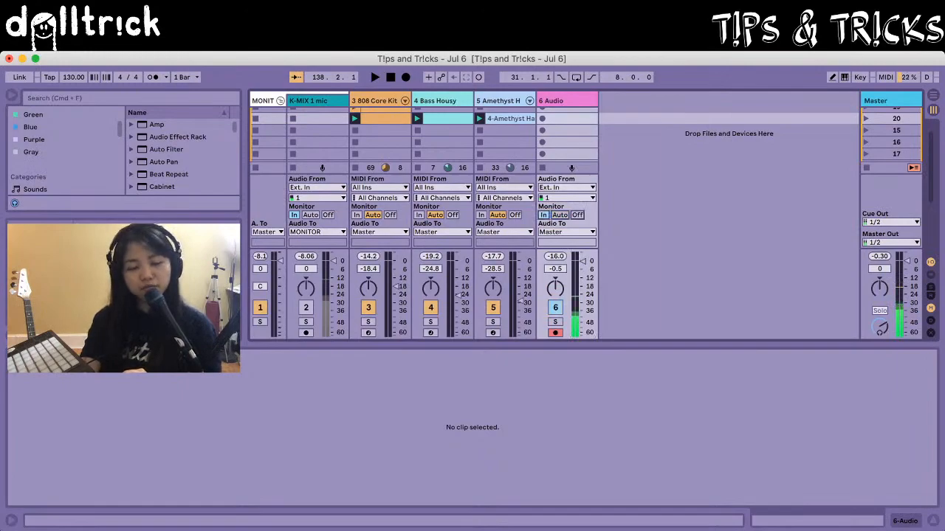
click(560, 215)
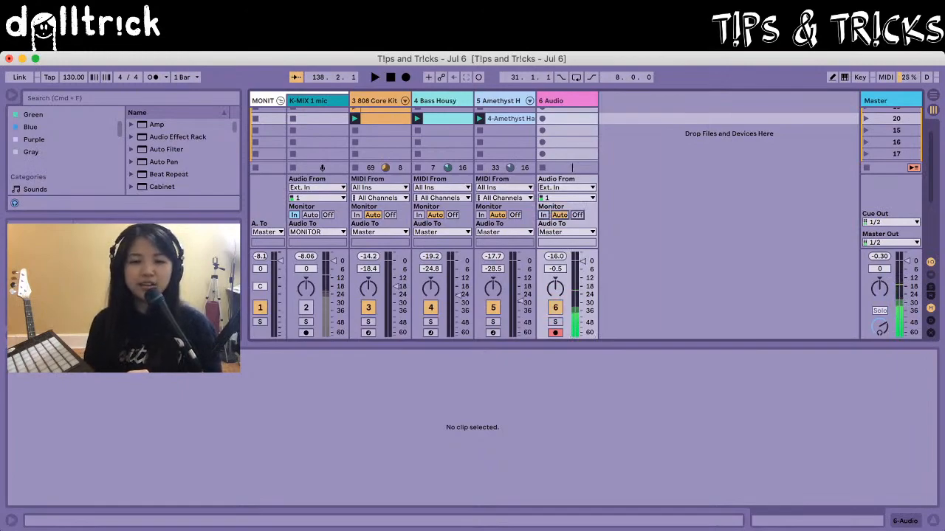
click(577, 215)
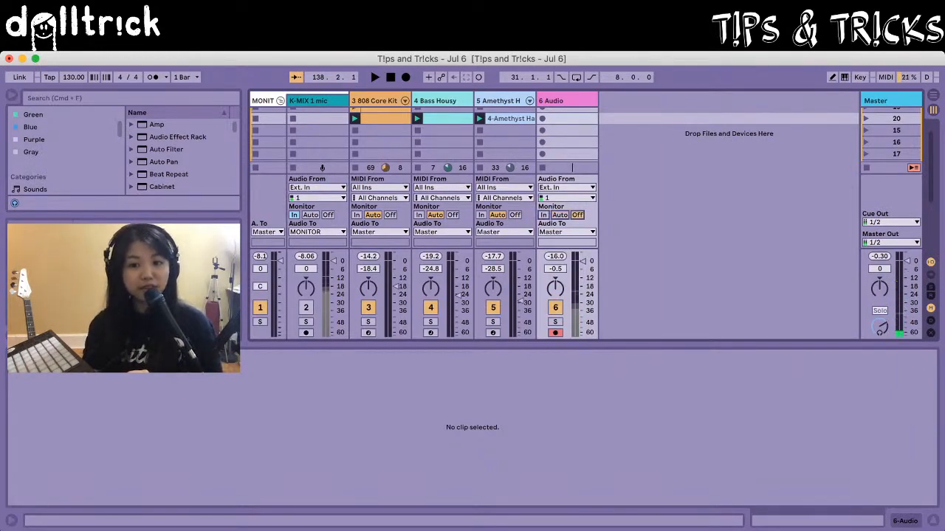
Unmute the K-MIX 1 mic track and set the new audio track's monitoring to Off
click(560, 215)
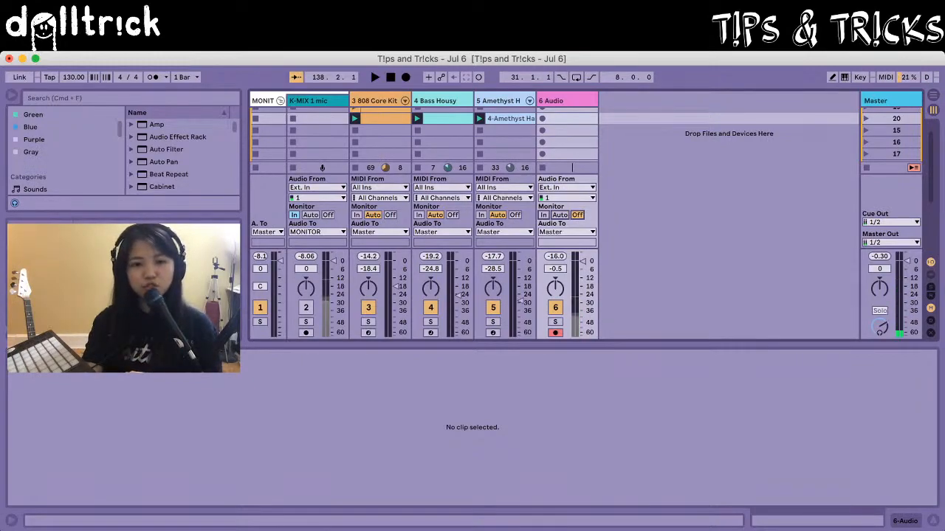
click(306, 308)
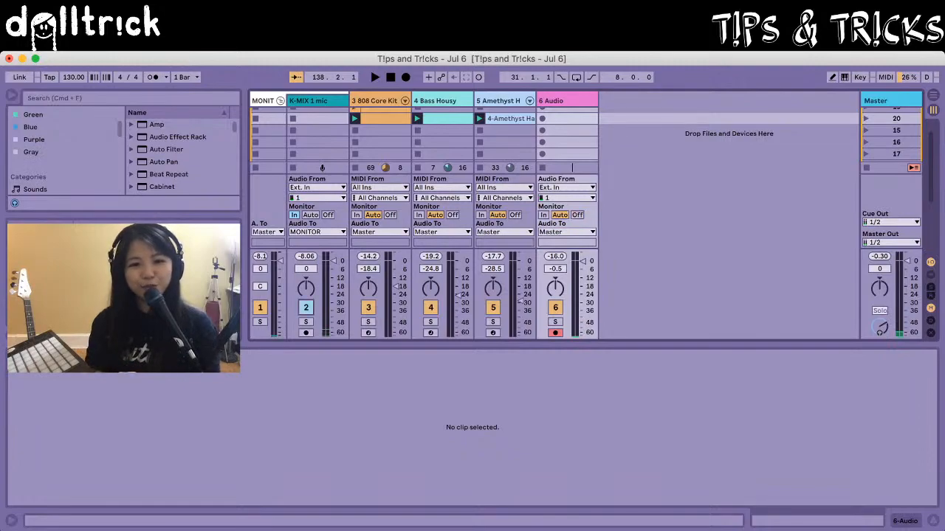
click(577, 215)
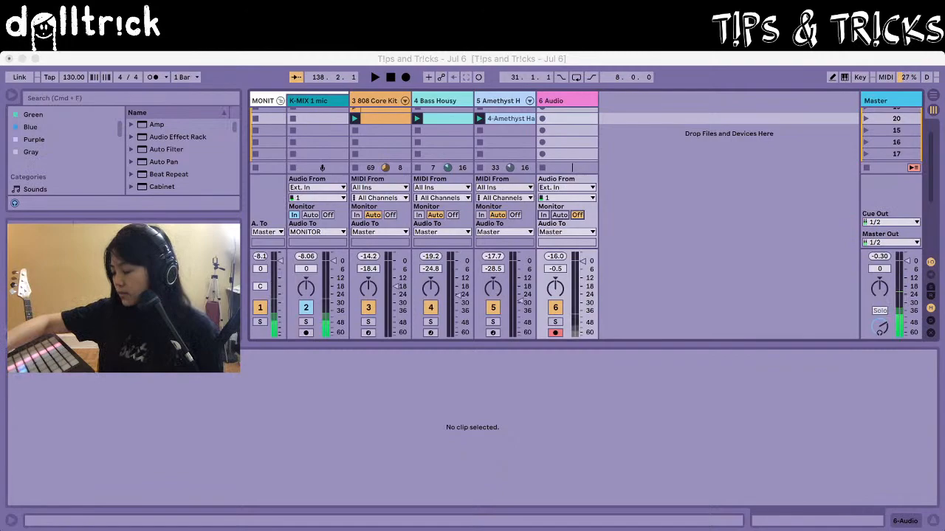
Start playback to record a take on the armed 6 Audio track, and stop it
key(space)
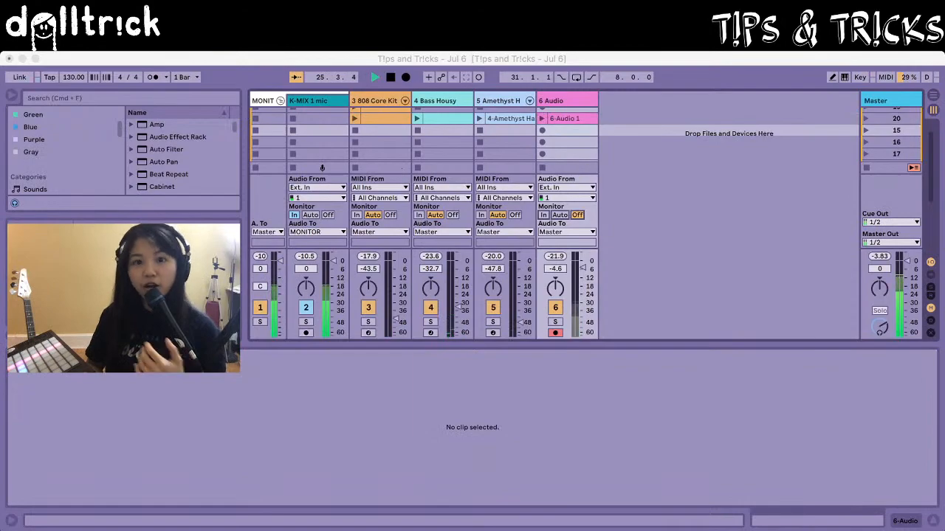
key(space)
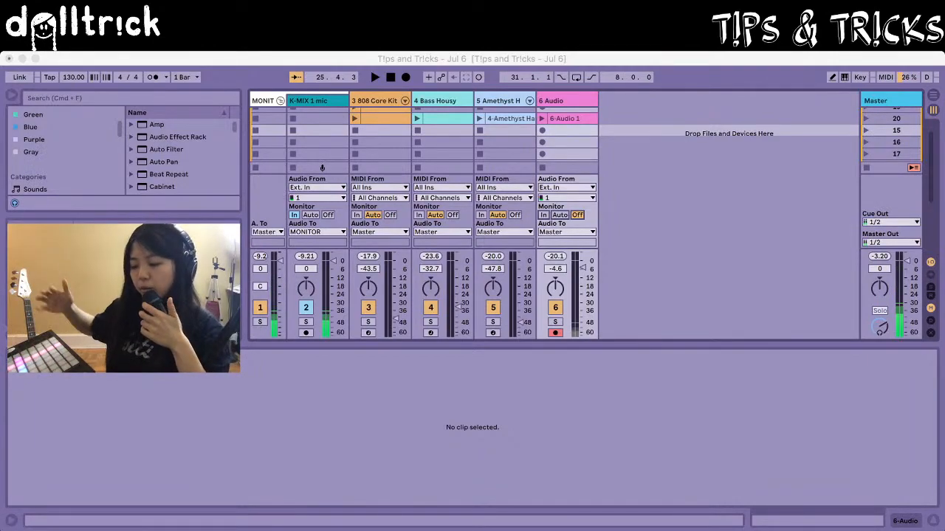
Duplicate the 6 Audio track and delete the copied clip from the duplicate
key(super+d)
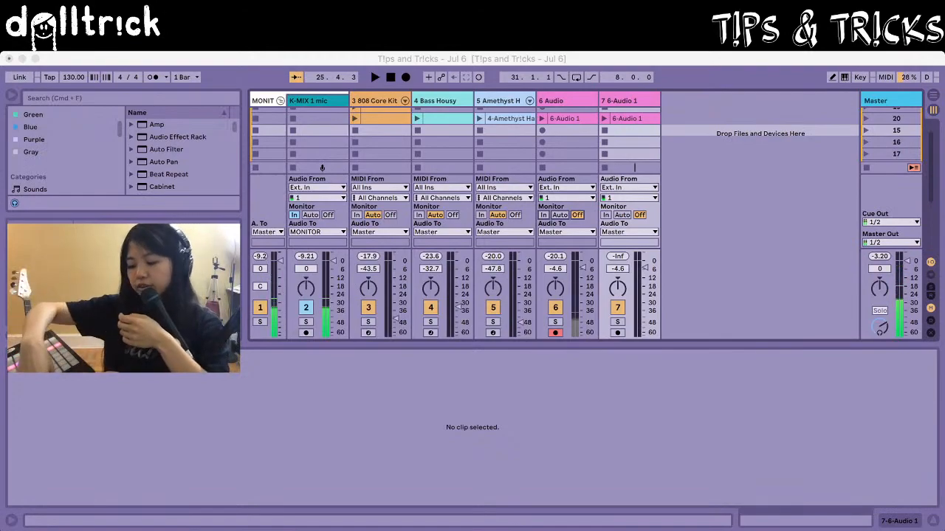
key(Delete)
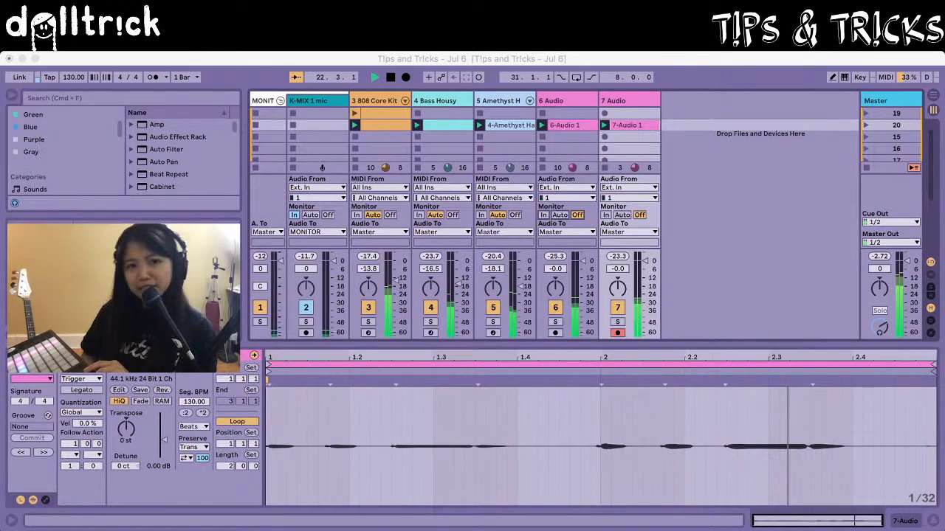
Launch the empty scene below the loops to stop all playing clips, and stop playback
key(Down)
key(Return)
key(space)
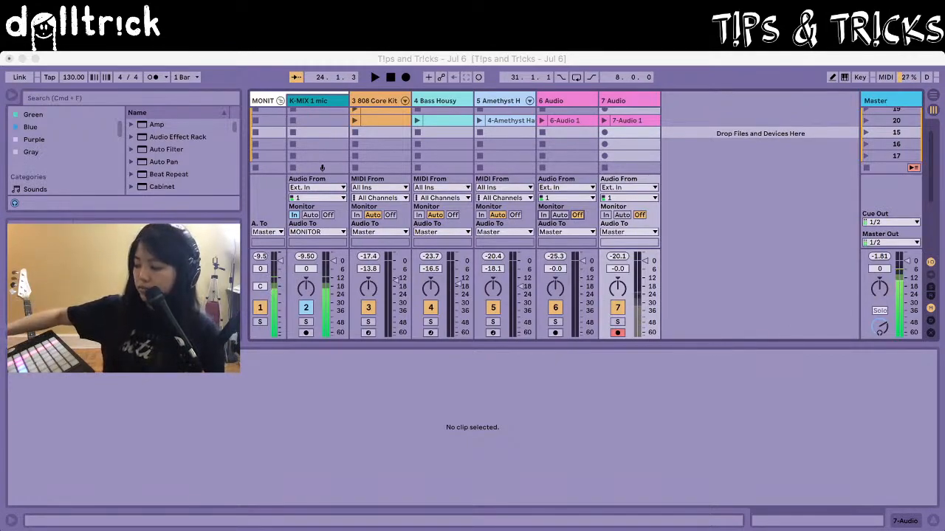
Disarm the 7 Audio track and solo the 6 Audio track together with the K-MIX 1 mic track
click(567, 100)
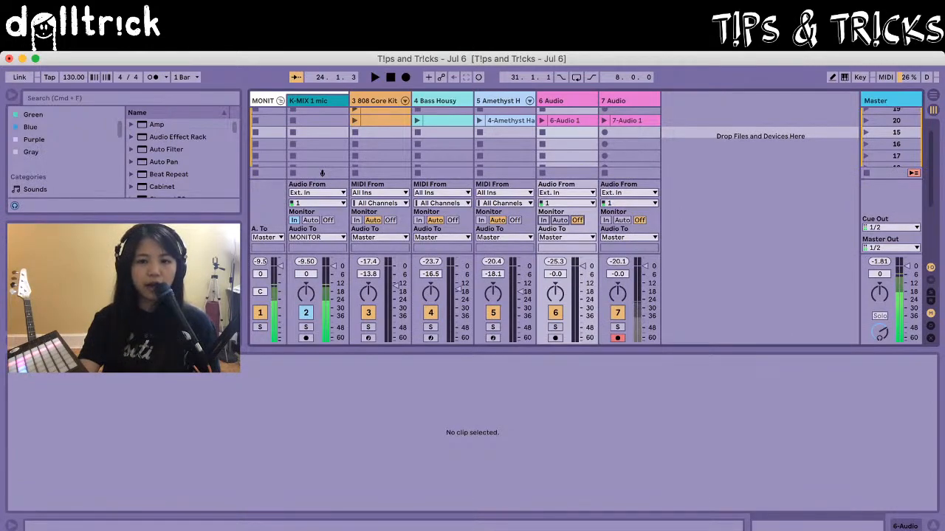
click(565, 100)
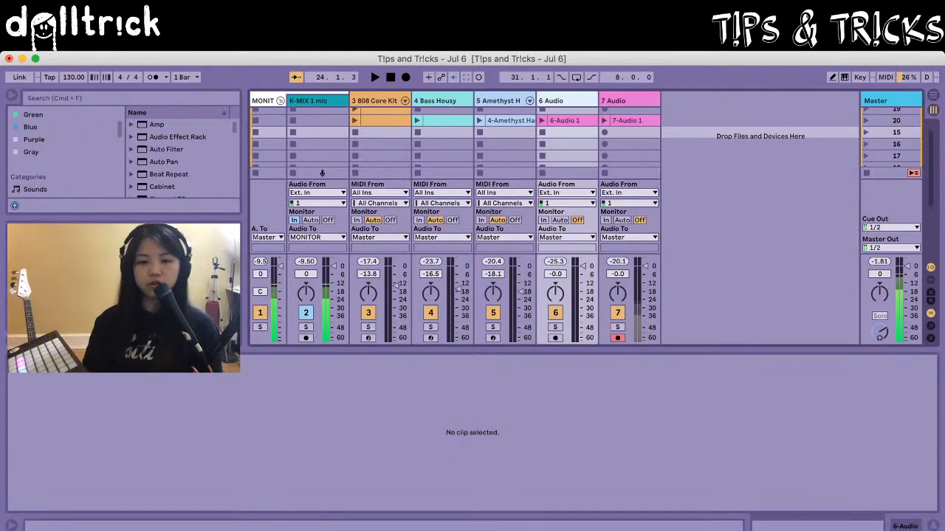
click(618, 339)
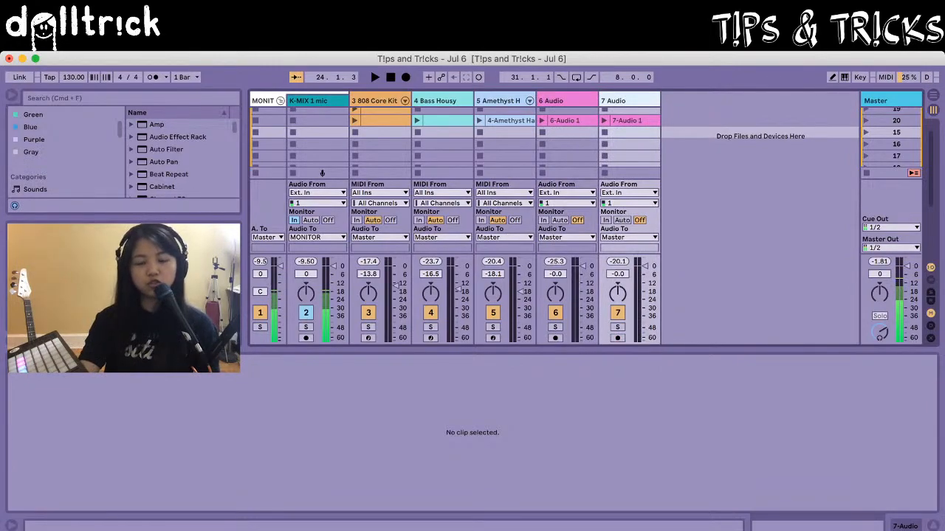
click(555, 327)
click(567, 111)
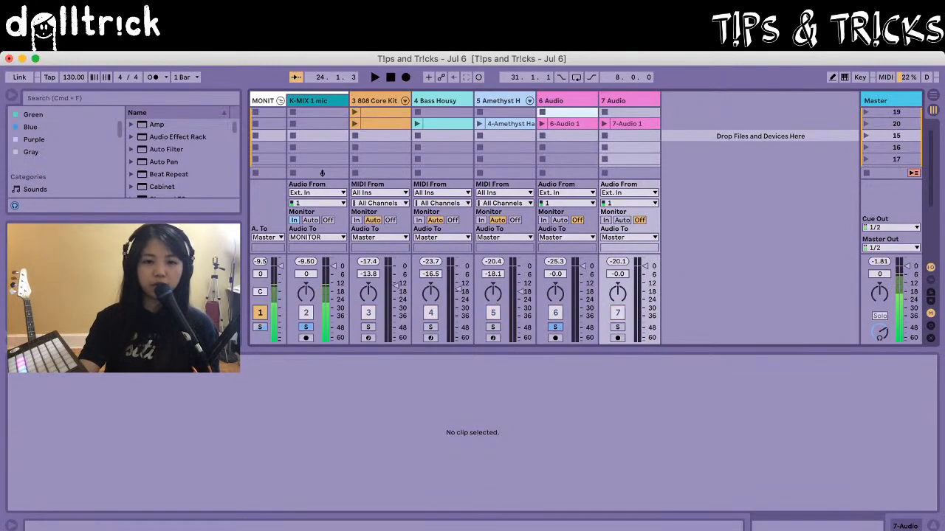
click(565, 101)
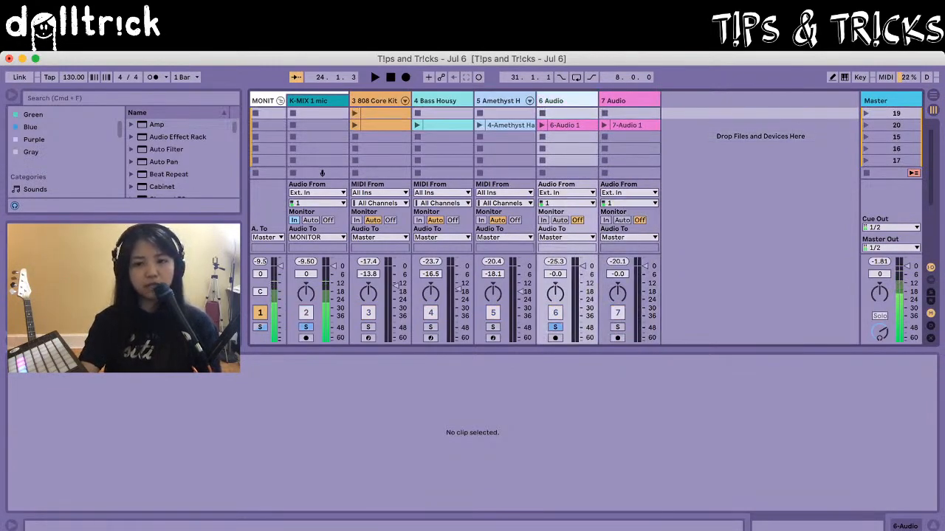
scroll(322, 172, up, 1)
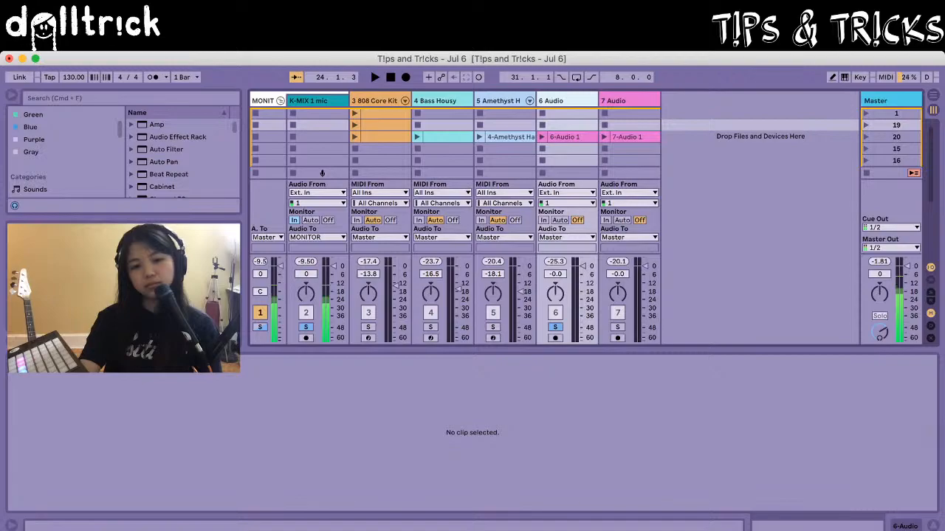
Play the 6-Audio 1 clip and lower the 6 Audio track's volume to -33.0 dB
key(space)
click(542, 138)
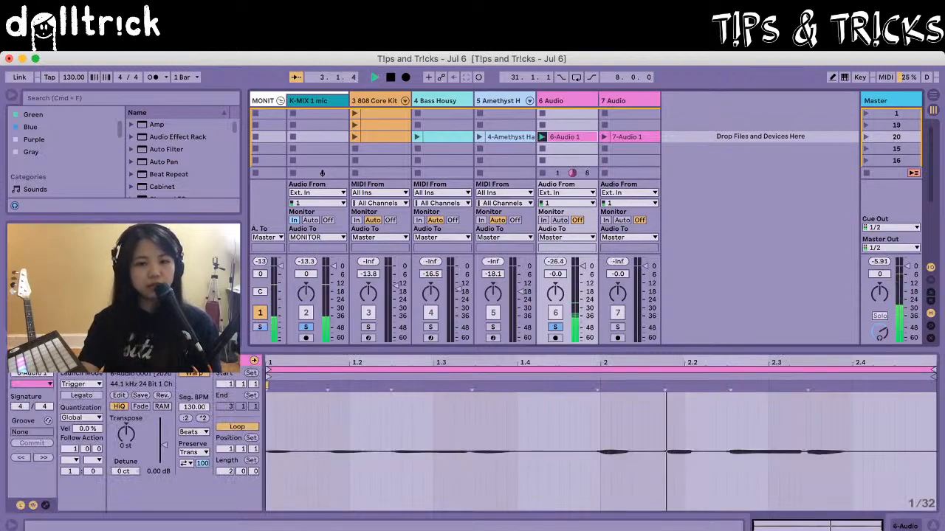
drag(582, 266, 583, 313)
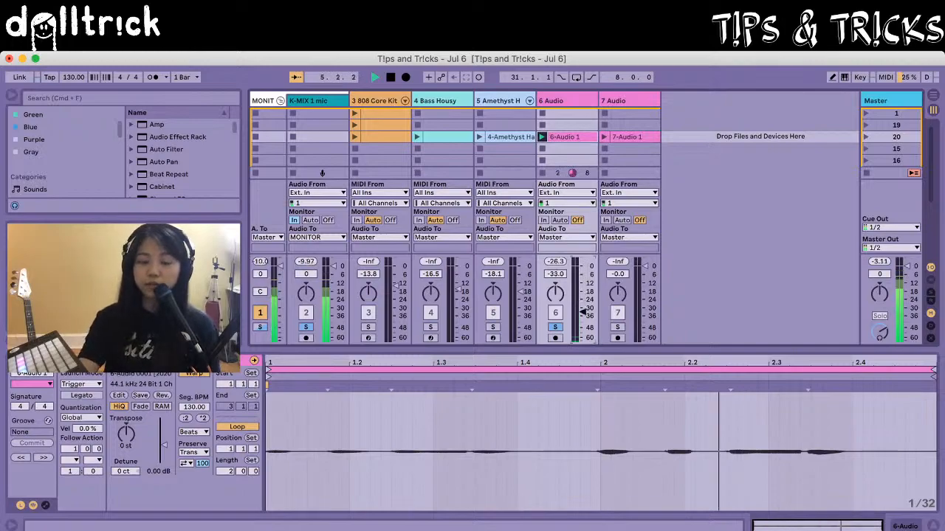
Add an EQ Eight audio effect to the 6 Audio track
scroll(179, 156, down, 3)
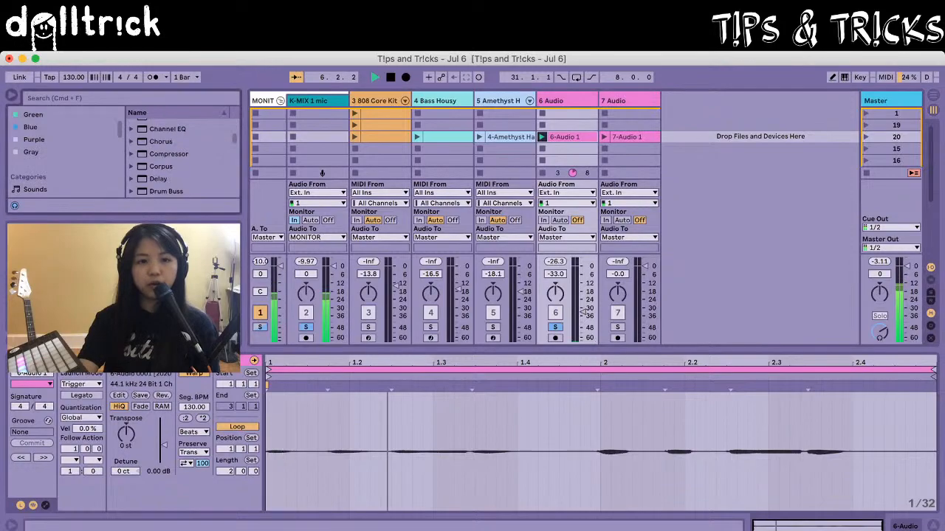
scroll(179, 157, down, 3)
scroll(179, 157, up, 2)
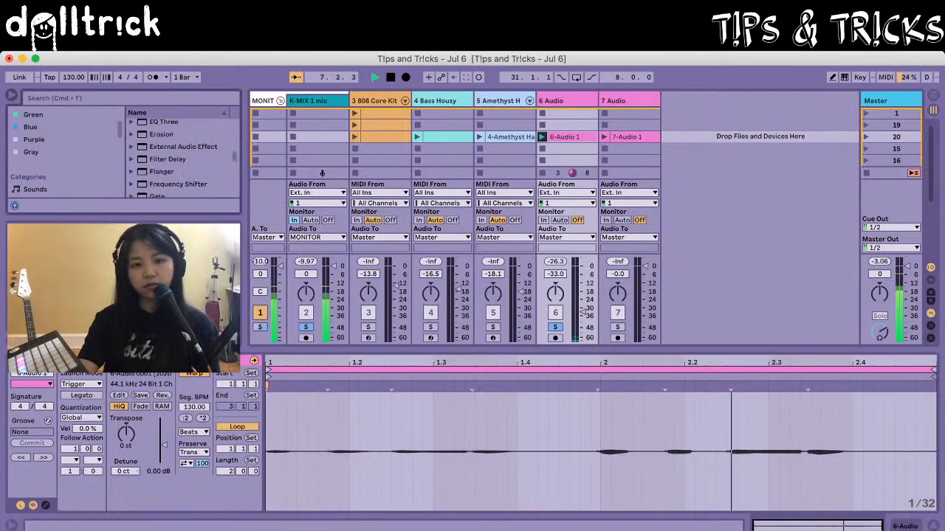
scroll(179, 157, up, 2)
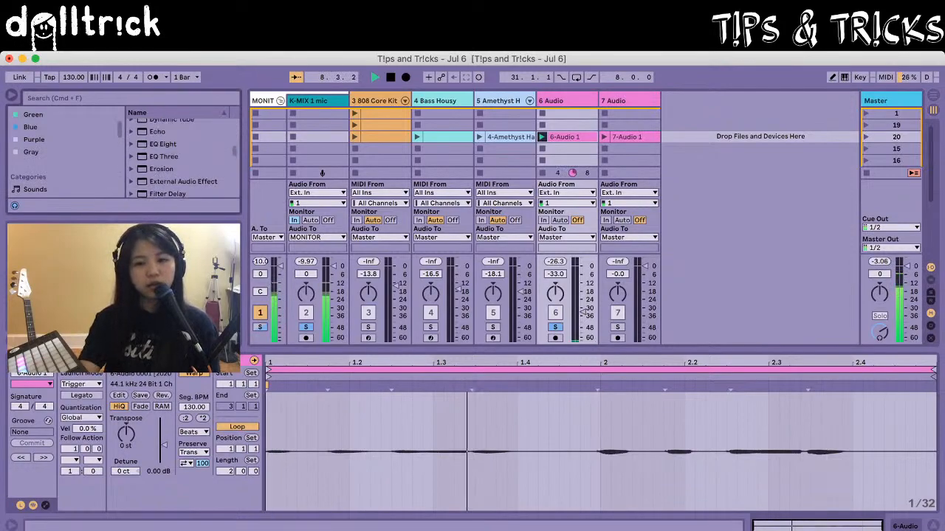
double_click(164, 144)
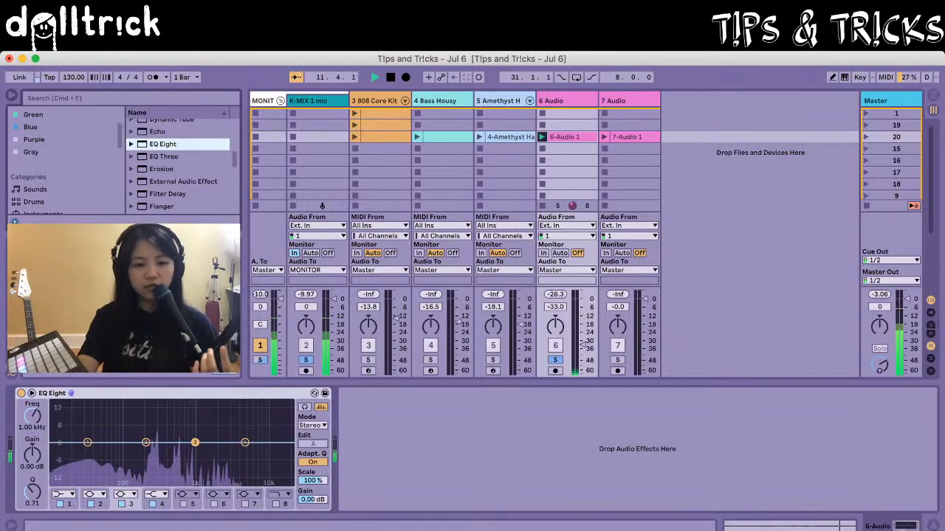
Change band 1 of the EQ Eight to a low cut and set its frequency to 346 Hz
click(87, 443)
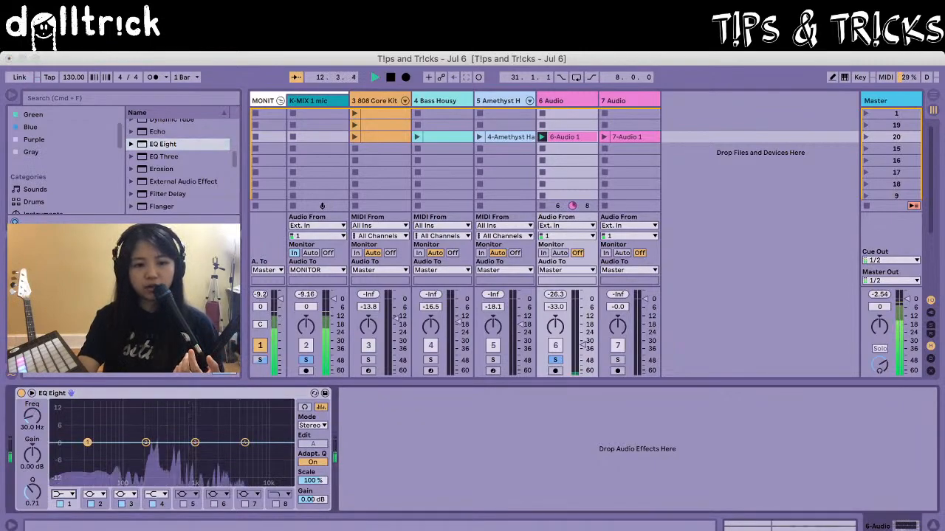
click(63, 483)
drag(32, 418, 31, 373)
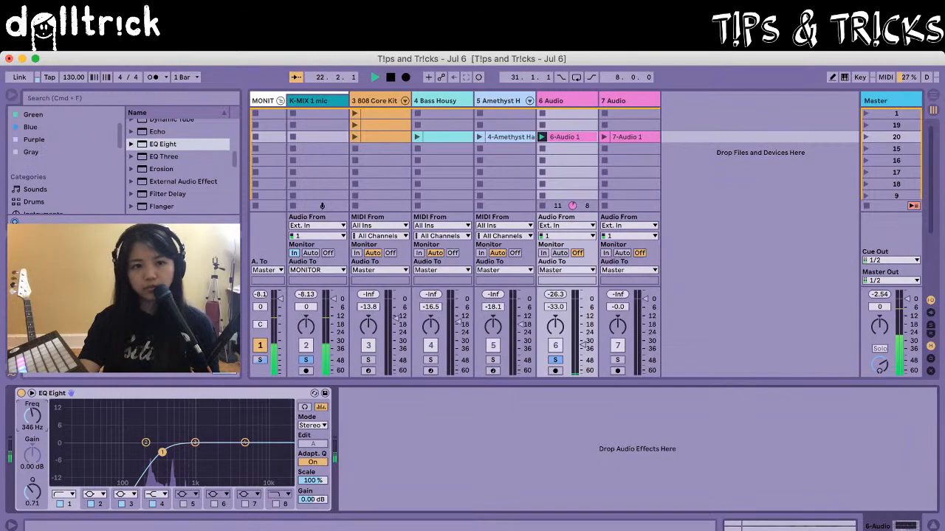
Add a Compressor with a -38.9 dB threshold after the EQ Eight and raise the 6 Audio track's volume to -26.0 dB
scroll(177, 163, up, 1)
scroll(177, 163, up, 3)
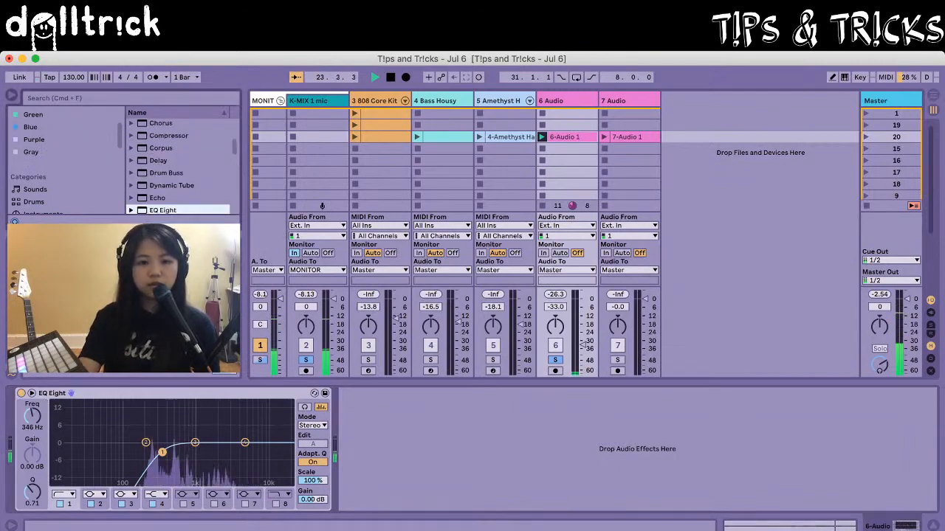
click(168, 136)
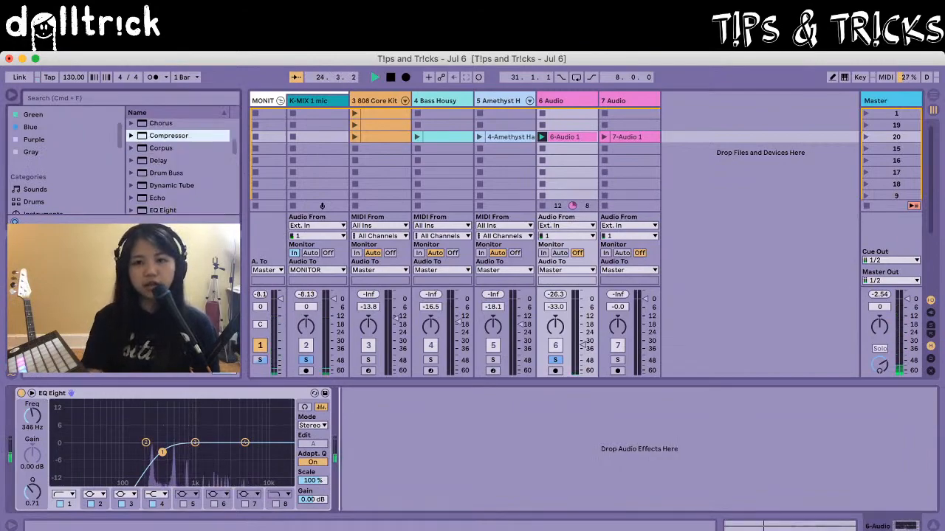
key(Return)
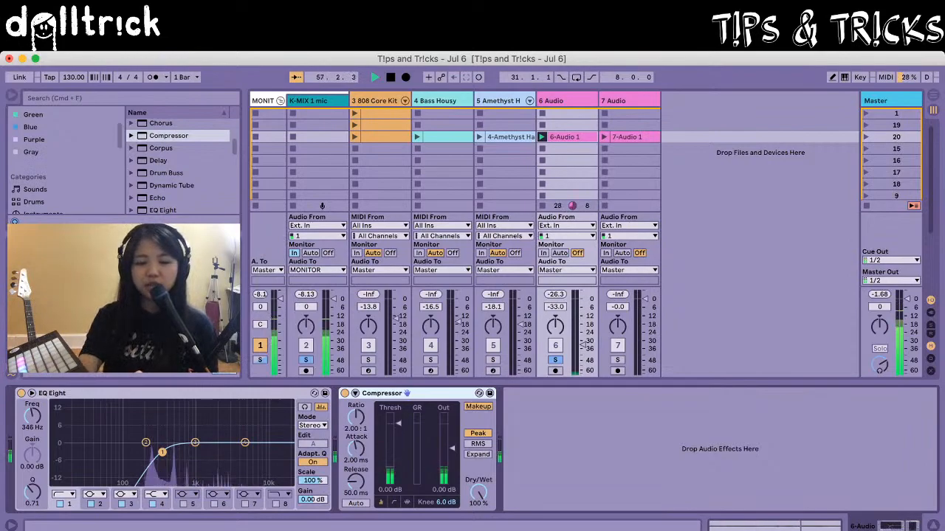
drag(398, 423, 398, 477)
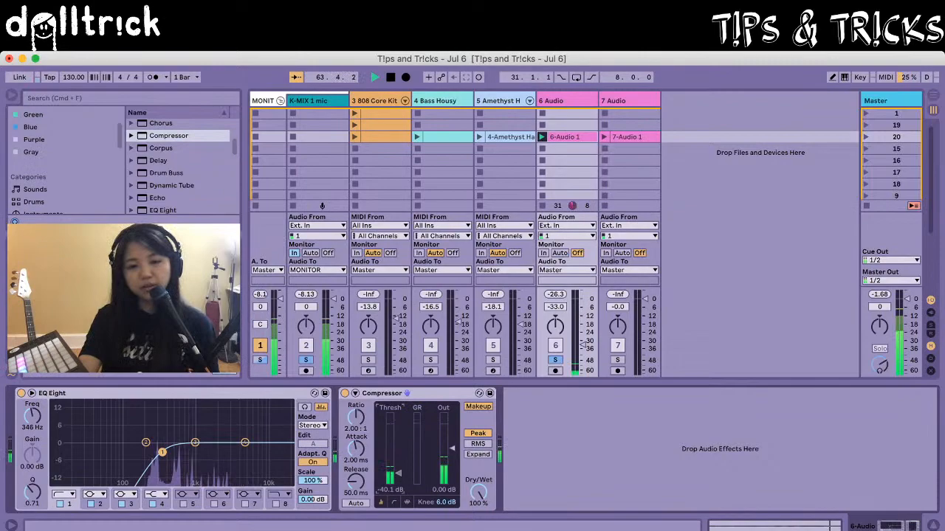
drag(399, 473, 399, 472)
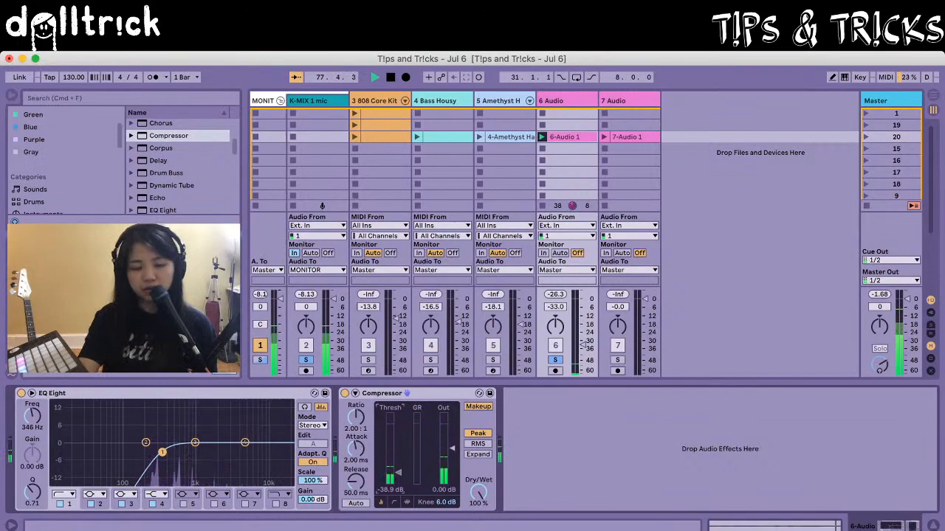
drag(583, 344, 583, 335)
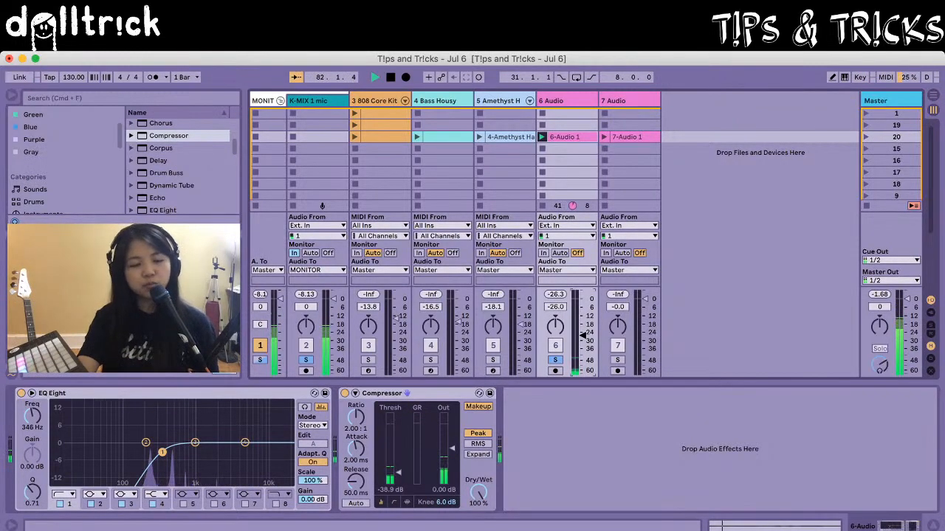
Add the Chorus.adv preset after the Compressor, stop playback and raise the 6 Audio track's volume to -10.7 dB
click(131, 123)
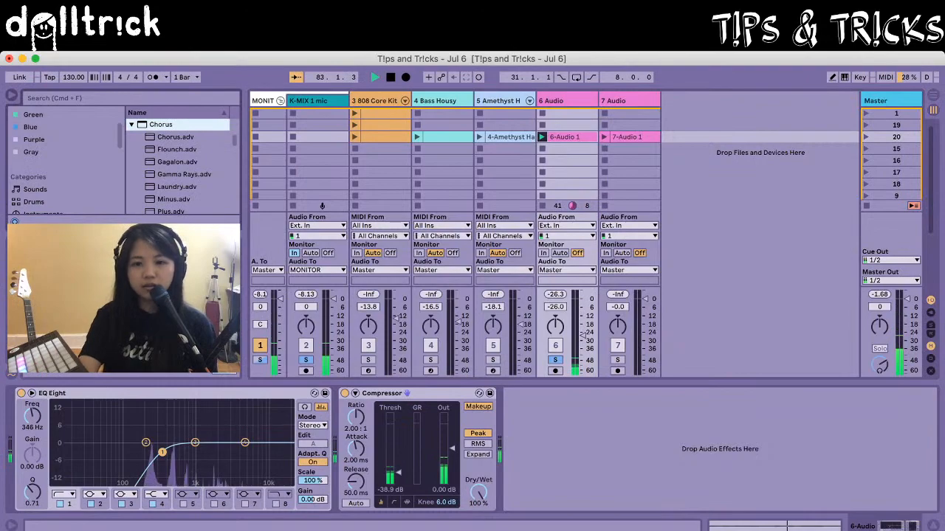
click(176, 138)
drag(175, 137, 591, 449)
drag(583, 336, 583, 323)
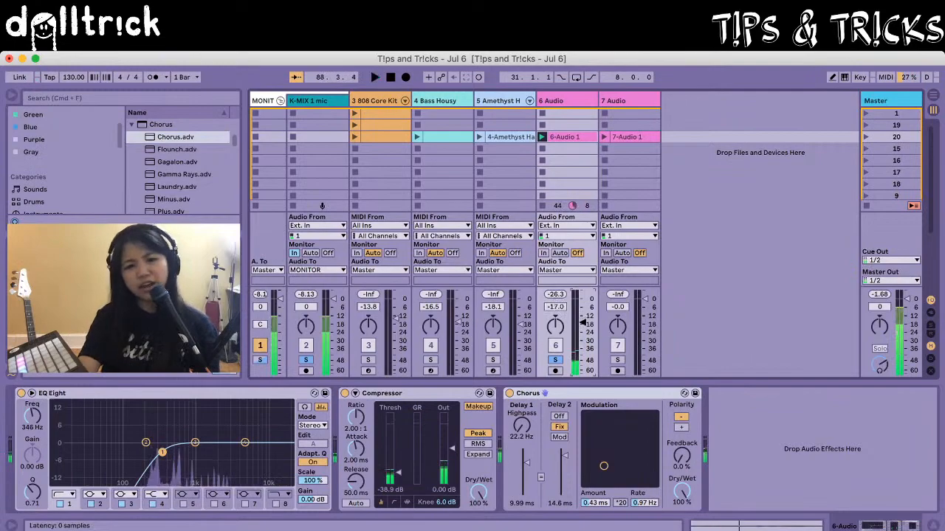
key(space)
drag(583, 323, 583, 314)
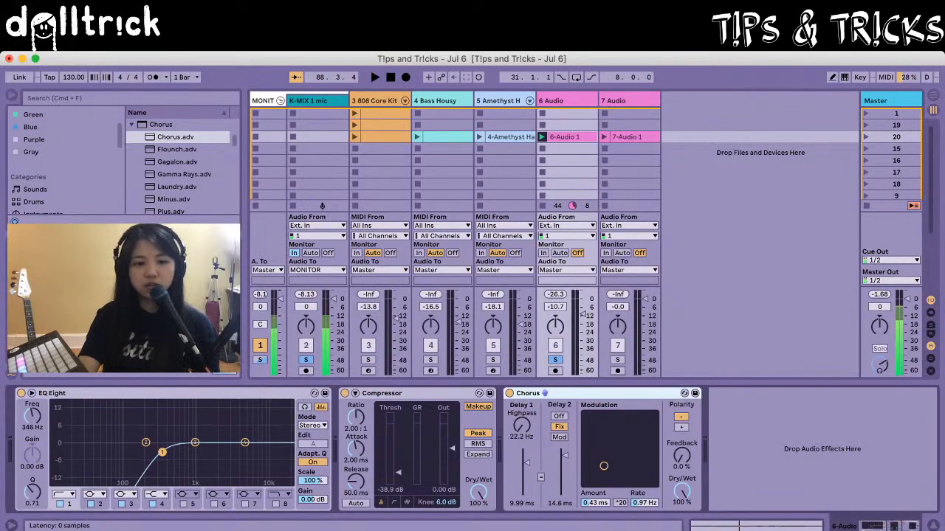
Compare the vocal loop dry and processed by turning the EQ Eight, Compressor and Chorus off and back on during playback
shift+click(96, 393)
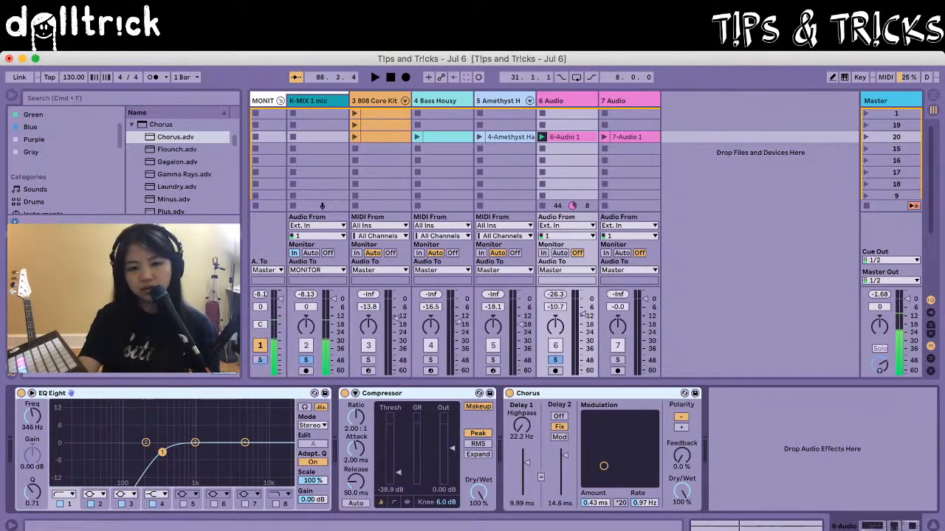
click(22, 394)
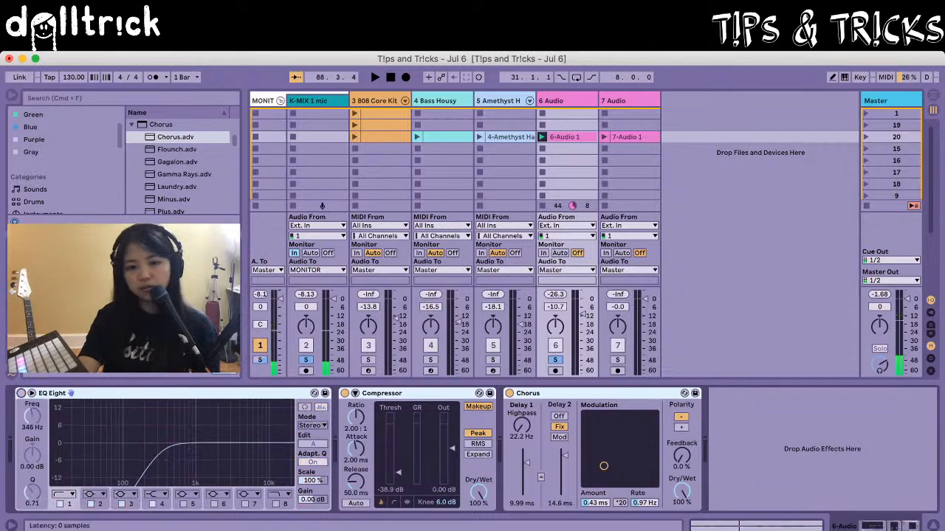
click(355, 394)
click(345, 393)
click(355, 393)
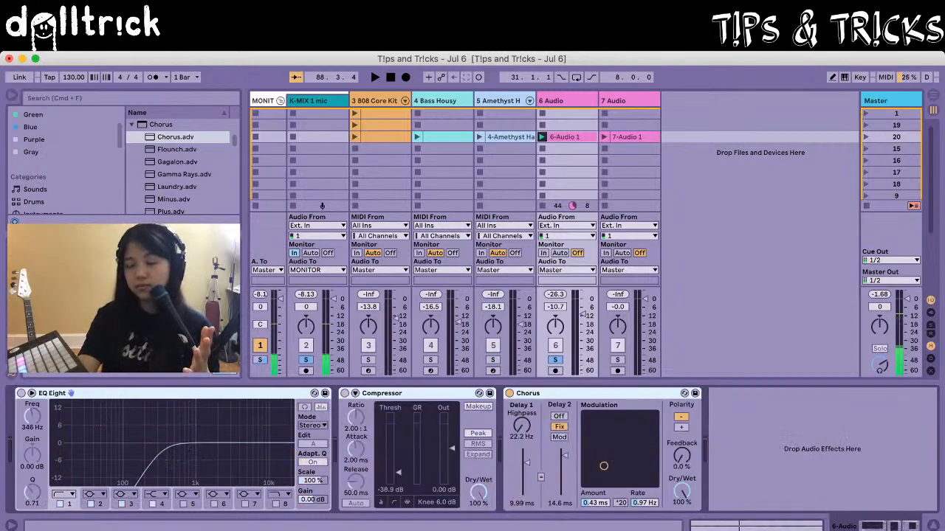
key(space)
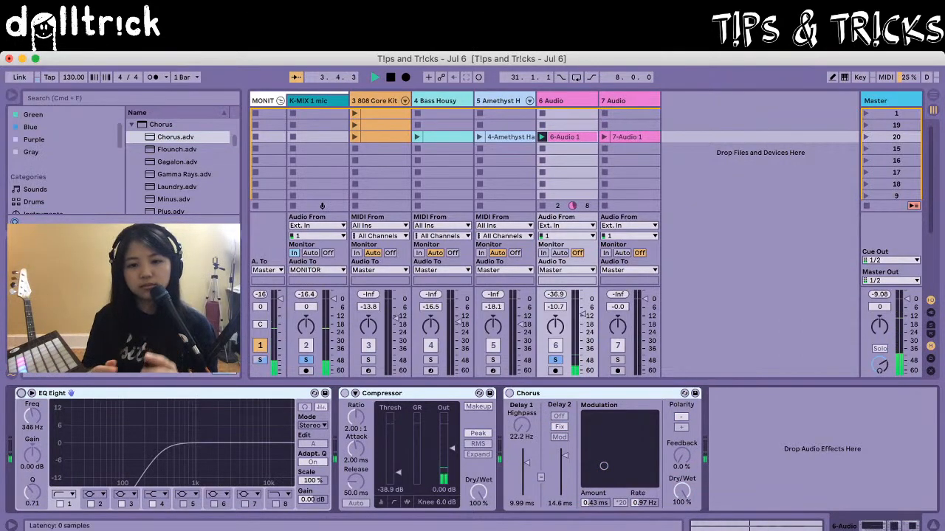
click(21, 393)
click(345, 394)
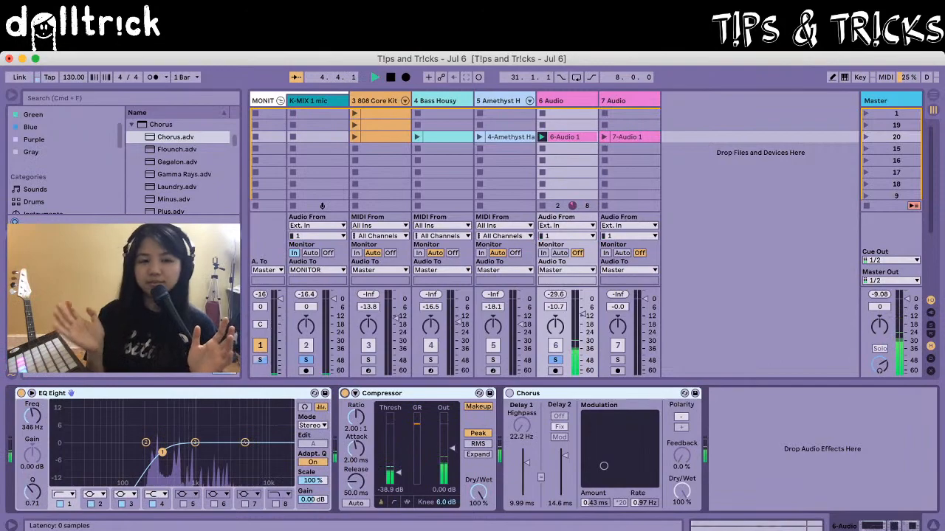
click(509, 394)
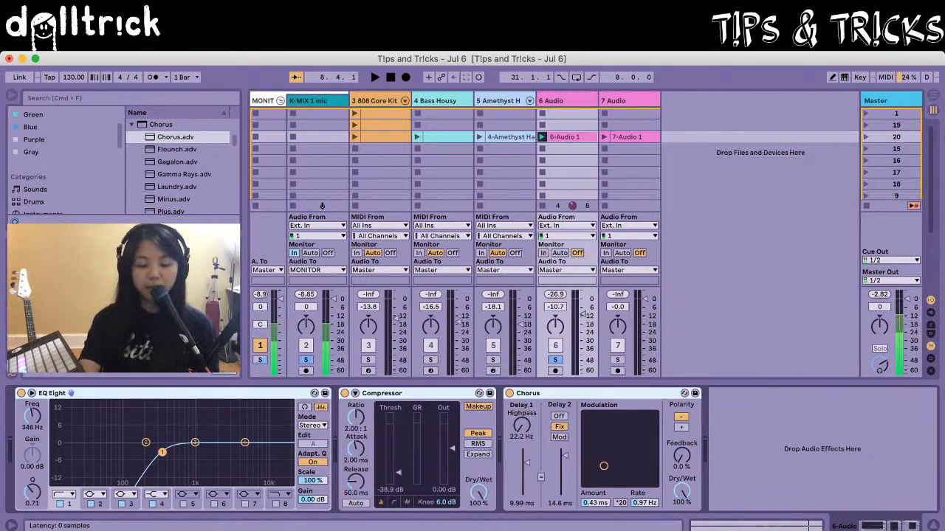
Solo the 7 Audio track as well and play its 7-Audio 1 clip along with the 6 Audio loop
click(622, 101)
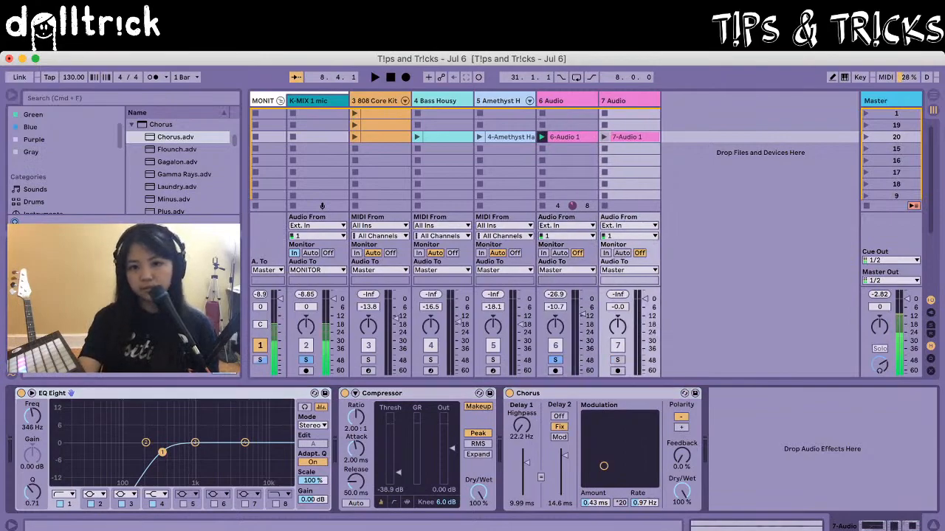
click(618, 360)
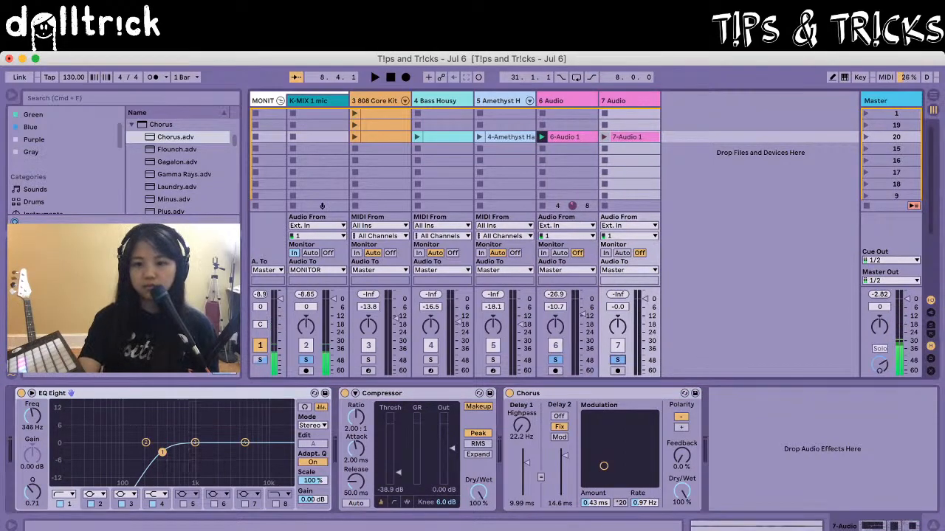
click(603, 137)
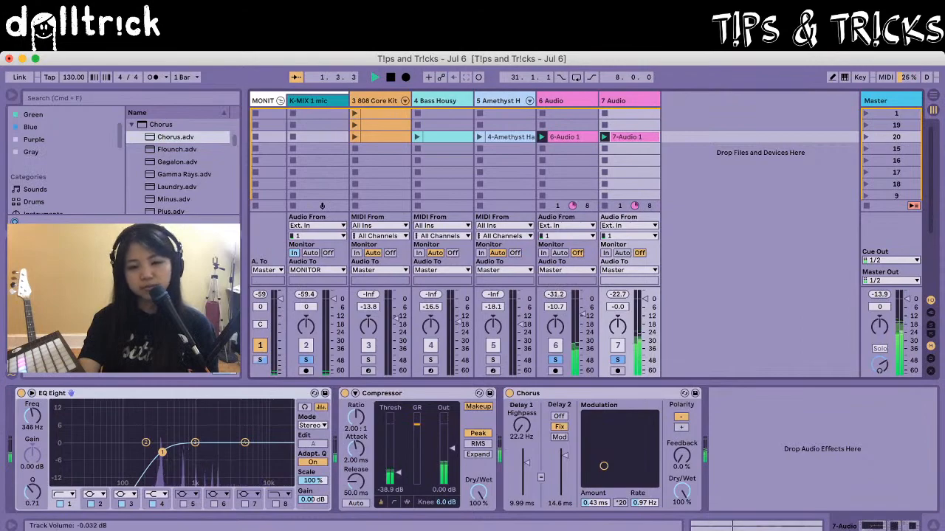
Set the volume of 7 Audio to -21.0 dB and of 6 Audio to -10.0 dB, and stop playback
drag(645, 299, 645, 329)
drag(583, 315, 583, 313)
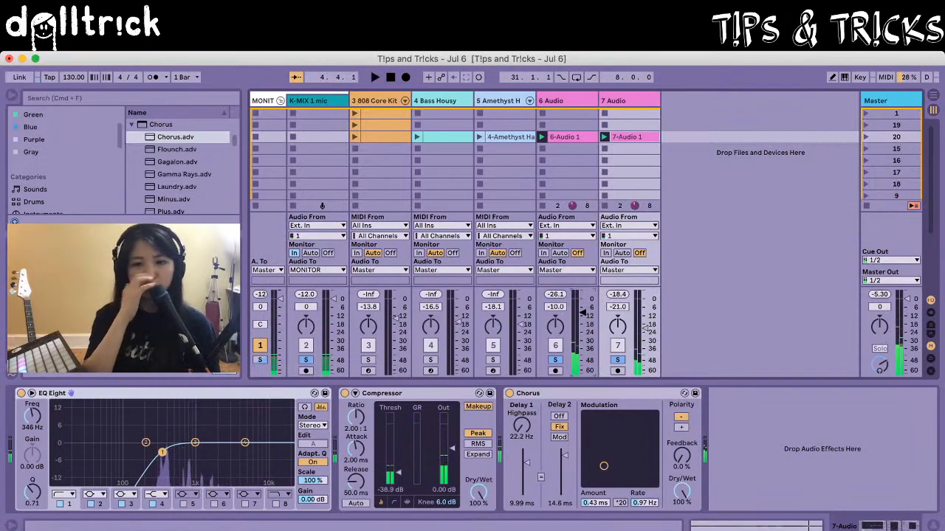
key(space)
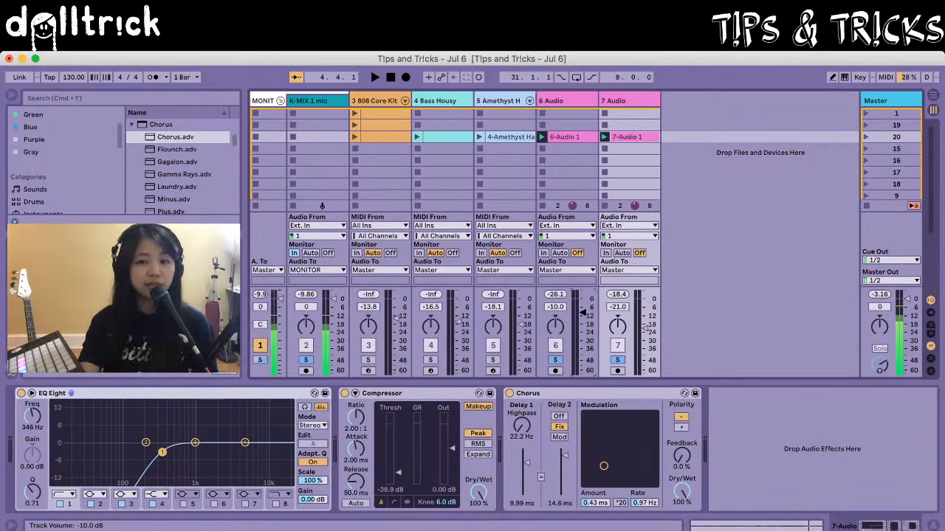
Set the volume of 6 Audio to -15.0 dB and of 7 Audio to -20.0 dB, and check the balance in playback
drag(584, 313, 583, 320)
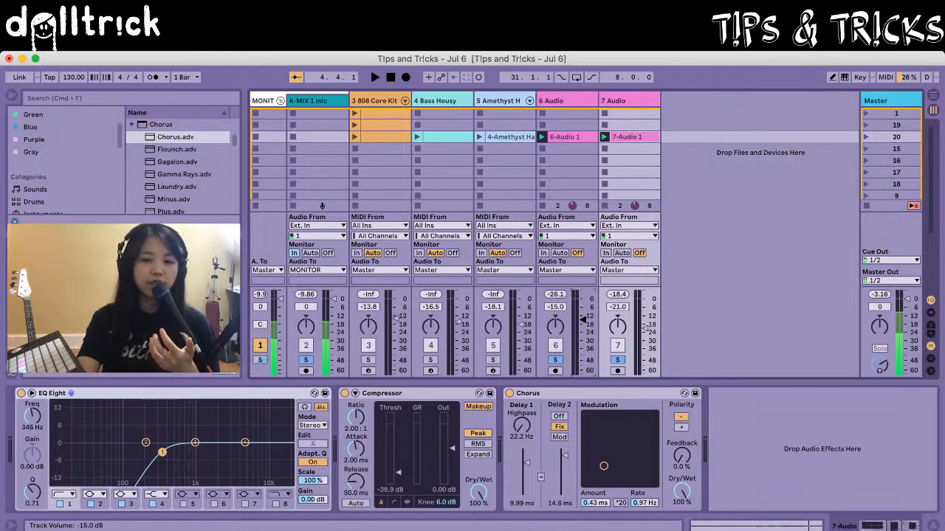
drag(645, 329, 645, 326)
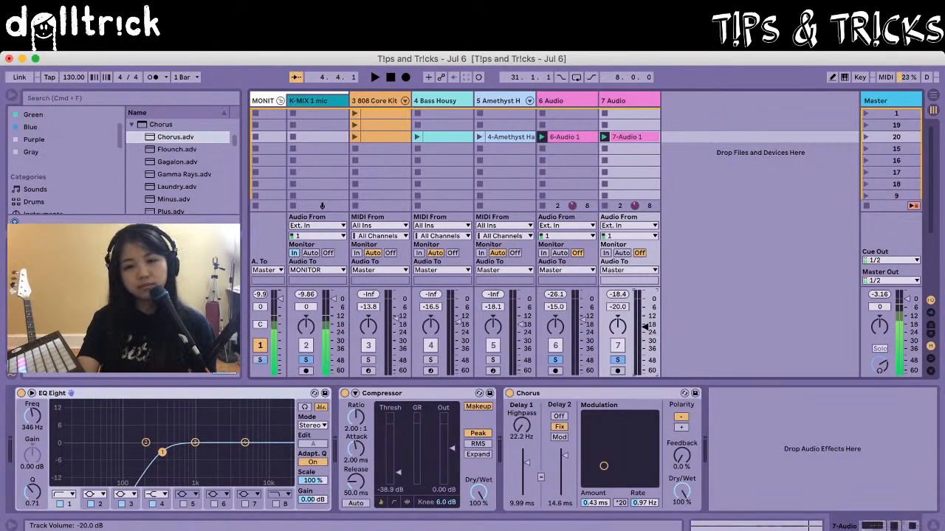
key(space)
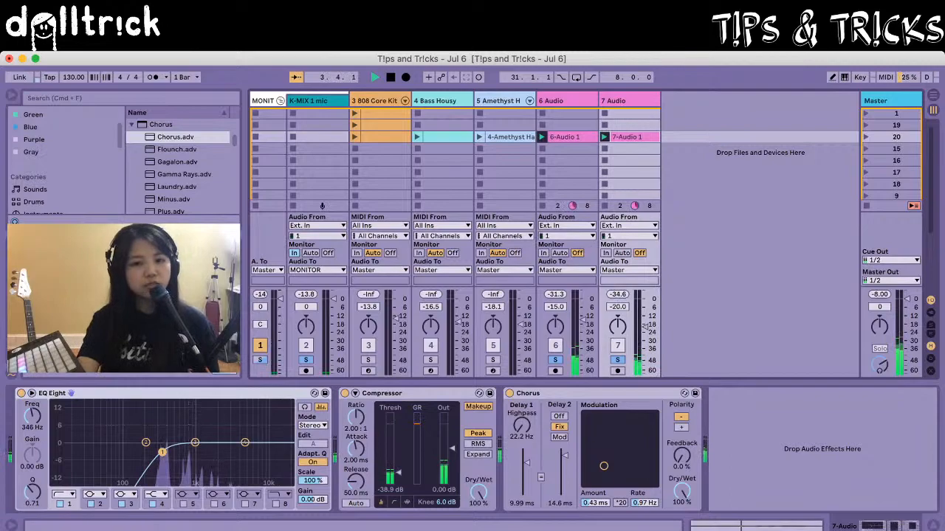
key(space)
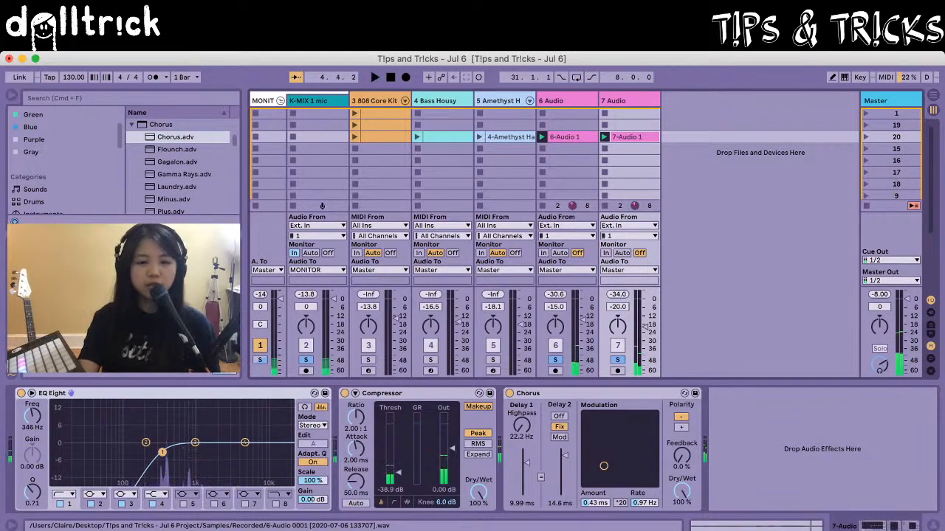
Shorten the 7-Audio 1 clip's loop to one bar starting at bar 2, and play it
double_click(632, 138)
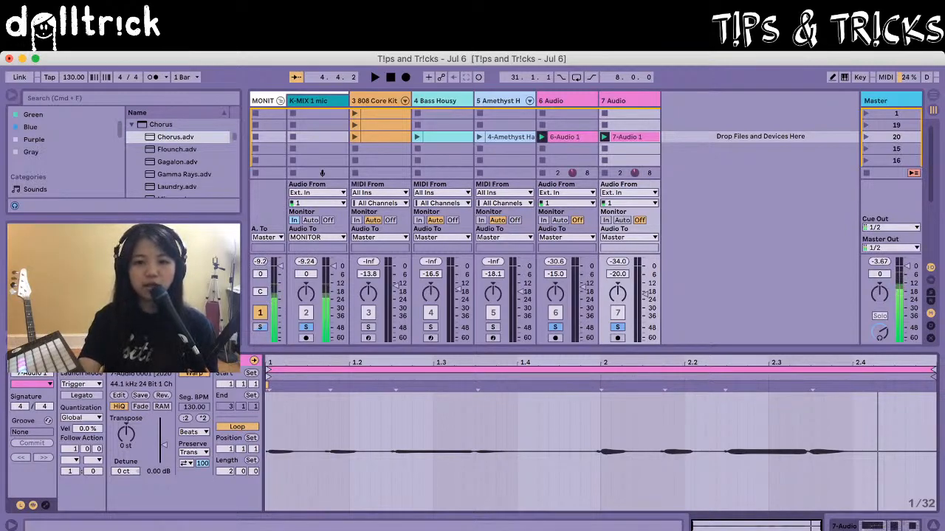
drag(269, 370, 604, 370)
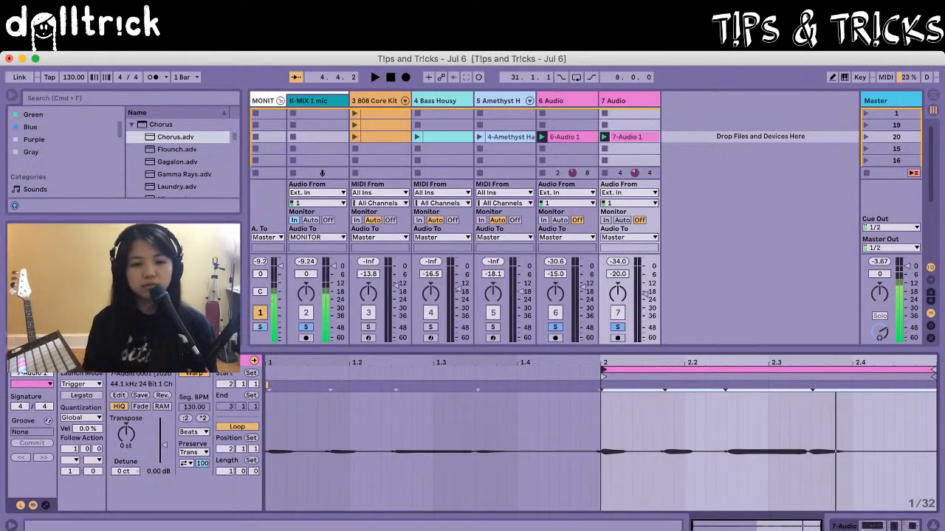
key(space)
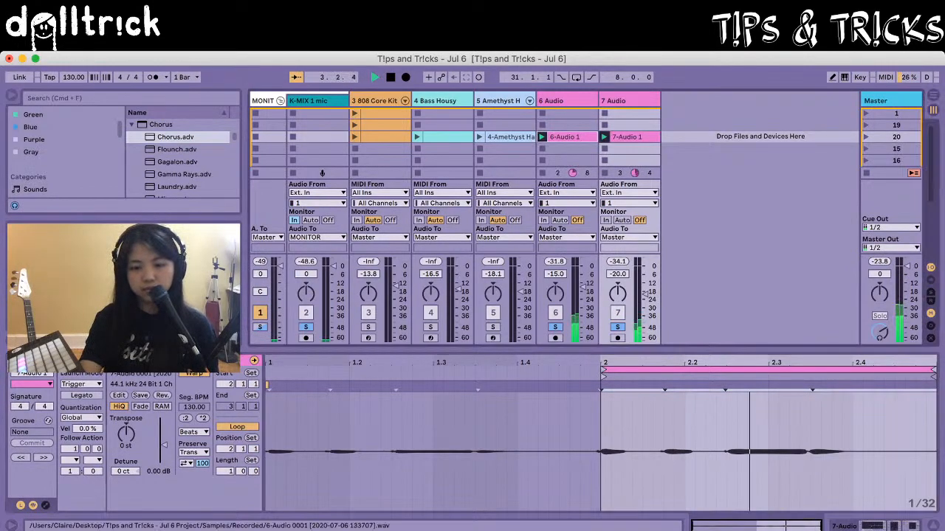
Shorten the 6-Audio 1 clip's loop to its second bar as well, and play both vocal loops briefly together
click(567, 137)
drag(269, 370, 602, 370)
key(space)
key(space)
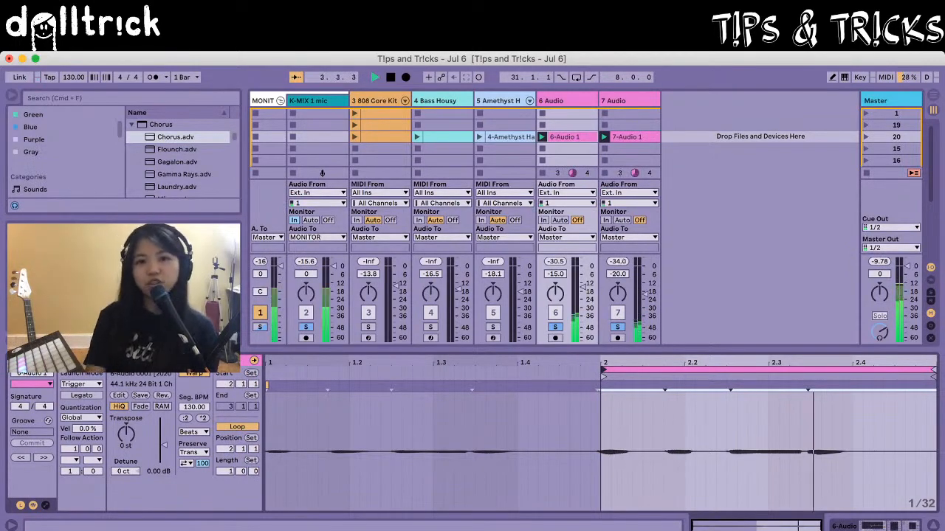
key(space)
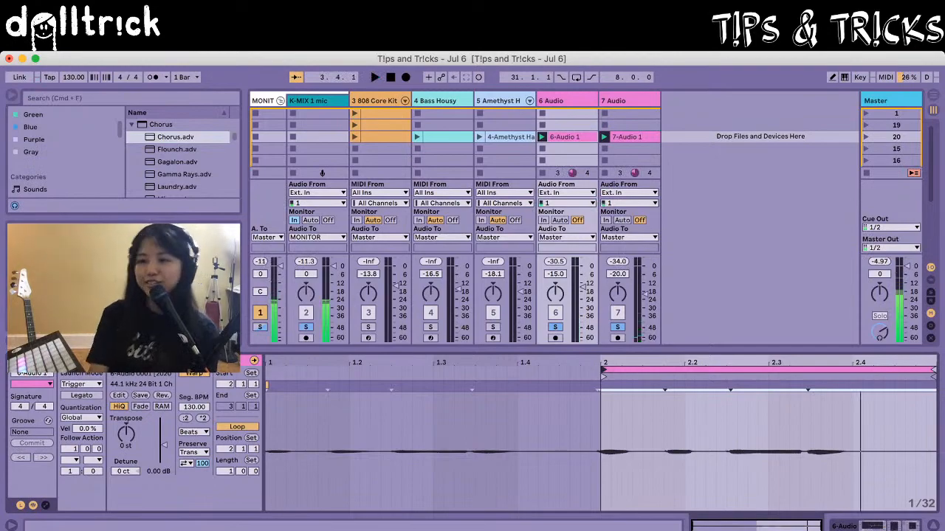
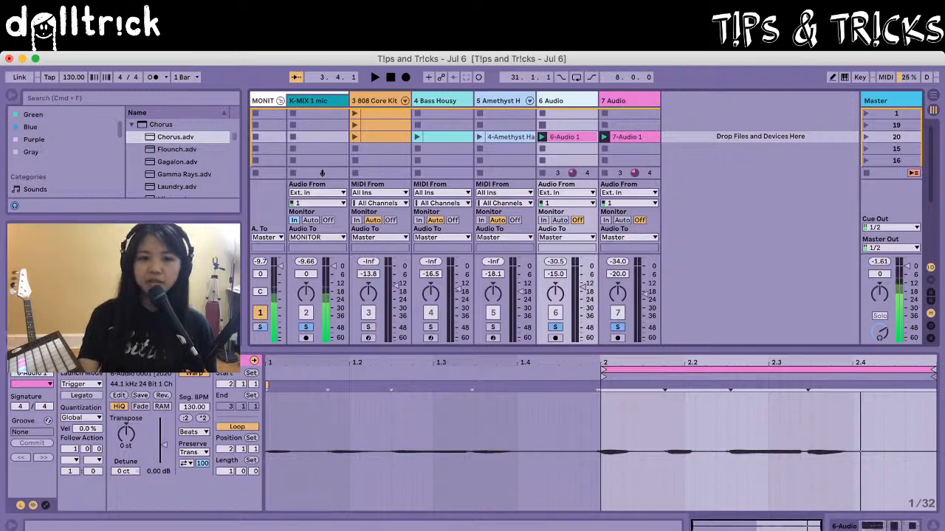
Group the EQ Eight, Compressor and Chorus on 6 Audio into an Audio Effect Rack and turn the rack off
key(shift+Tab)
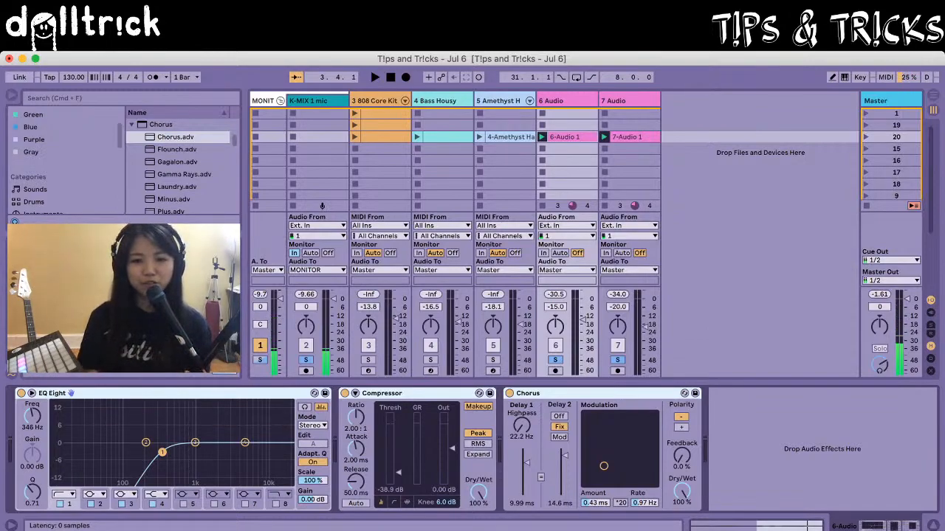
key(super+g)
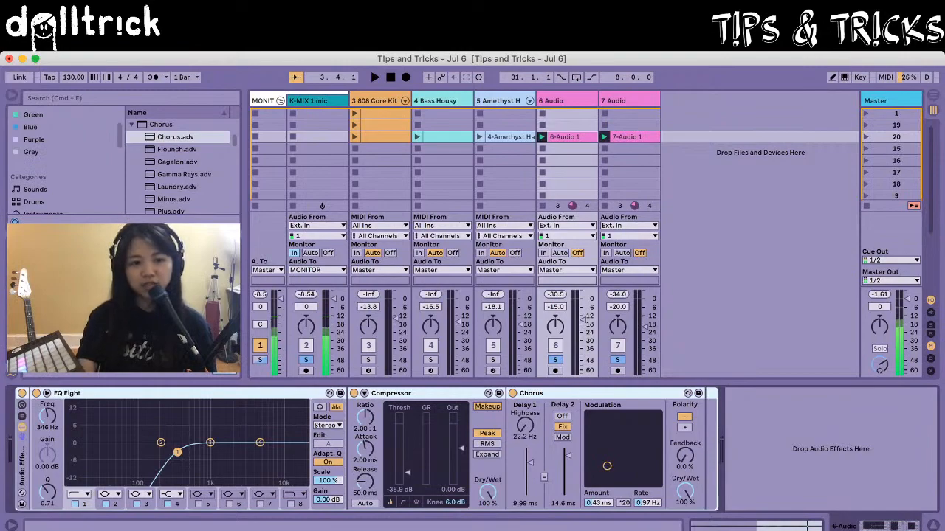
scroll(59, 177, up, 4)
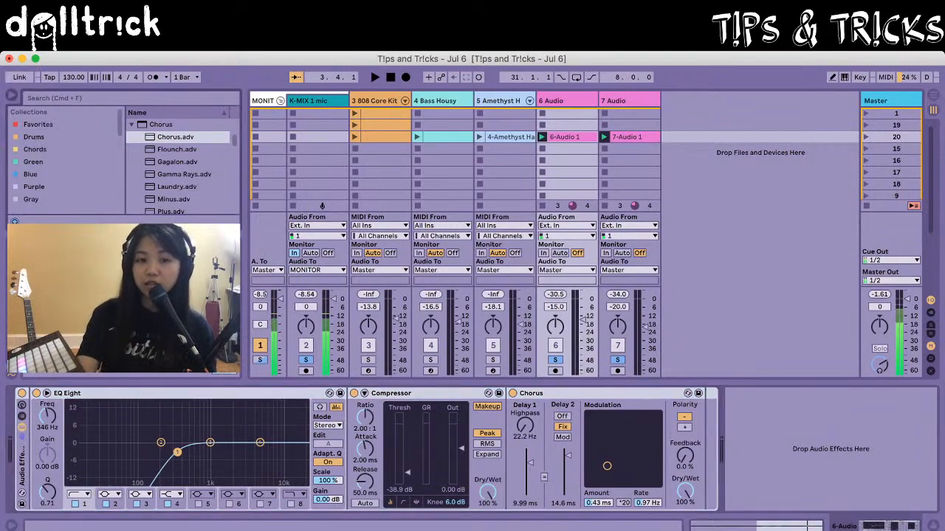
click(31, 199)
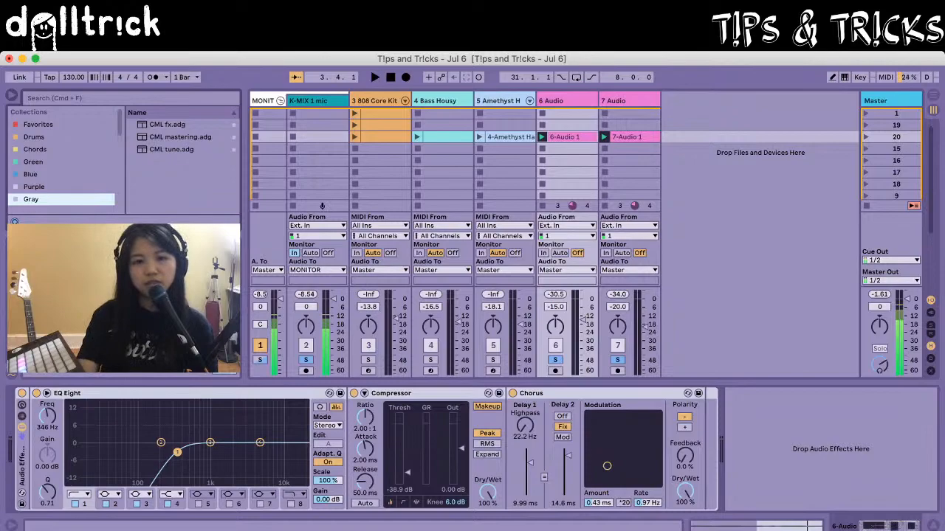
click(22, 393)
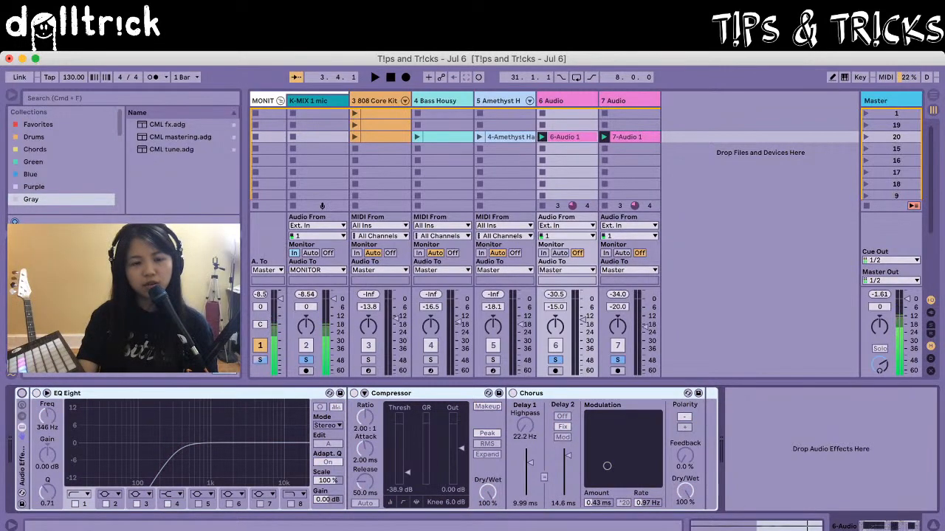
Search the browser for "vocal" and look through all results for a saved vocal effect rack
click(34, 187)
click(38, 125)
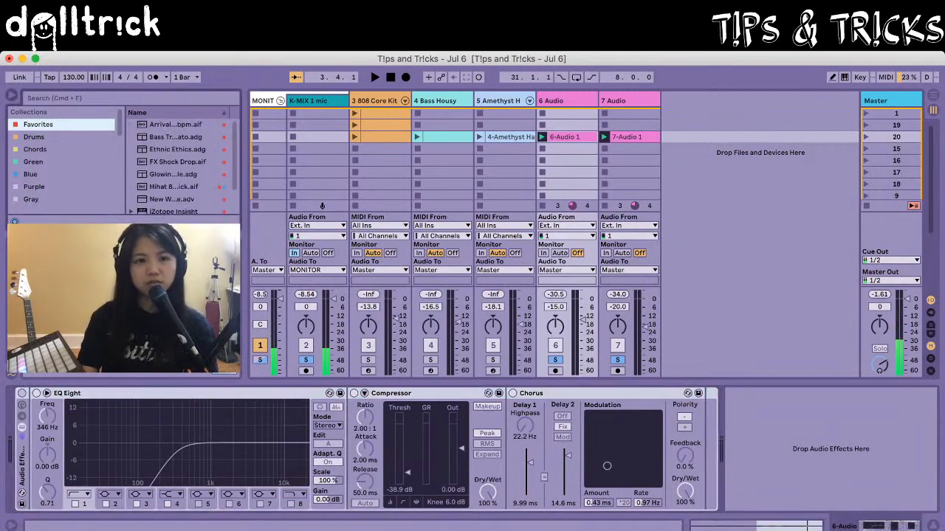
key(super+f)
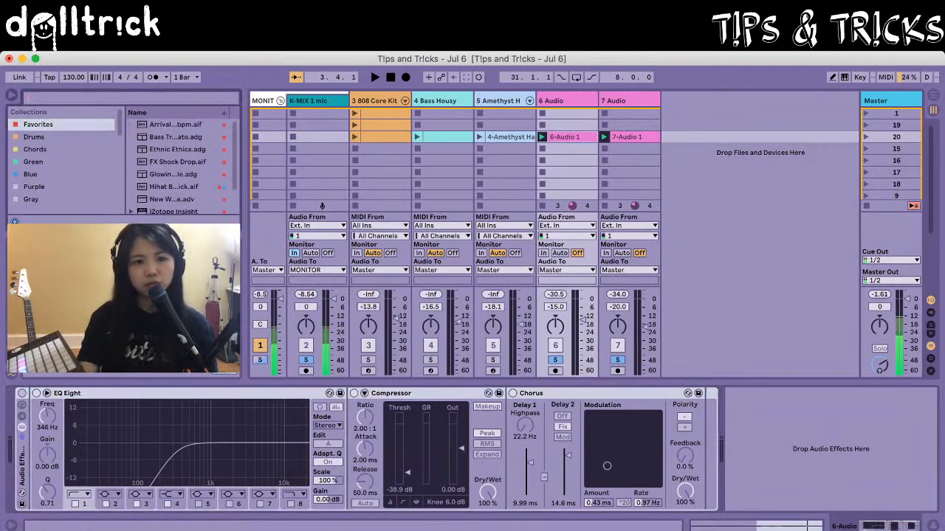
text(vocal)
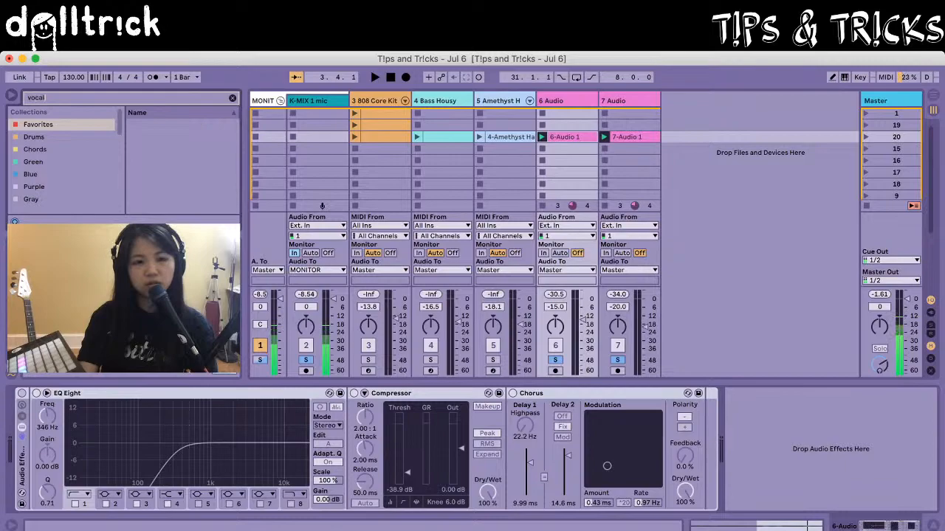
scroll(63, 162, down, 5)
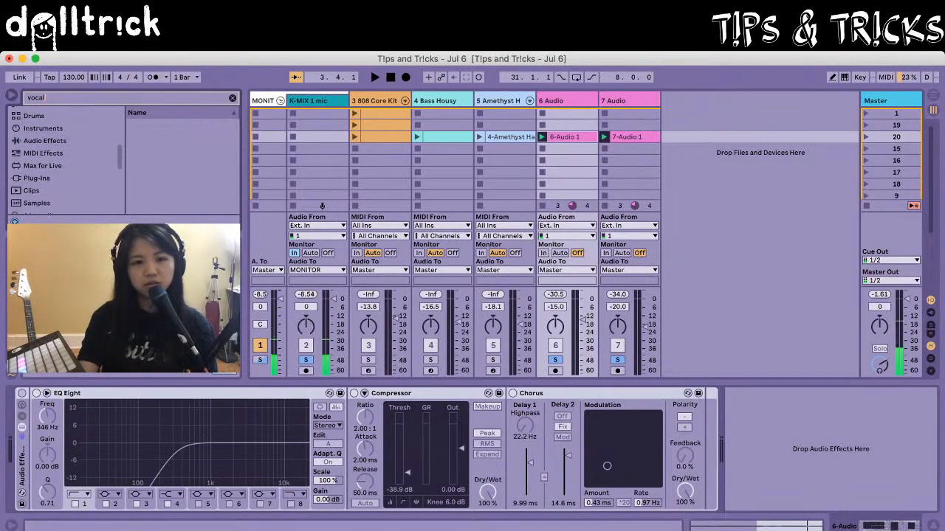
click(40, 153)
scroll(181, 164, down, 3)
scroll(182, 164, down, 10)
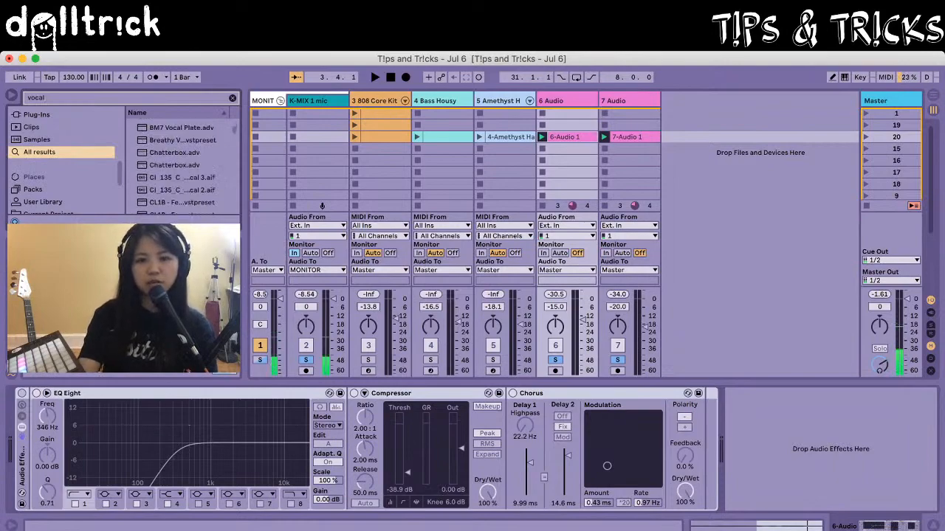
Try the saved CML vocal rack at the end of the K-MIX 1 mic track's effects, and delete it from there
mouse_move(175, 161)
mouse_down()
mouse_move(708, 317)
mouse_move(783, 448)
mouse_up()
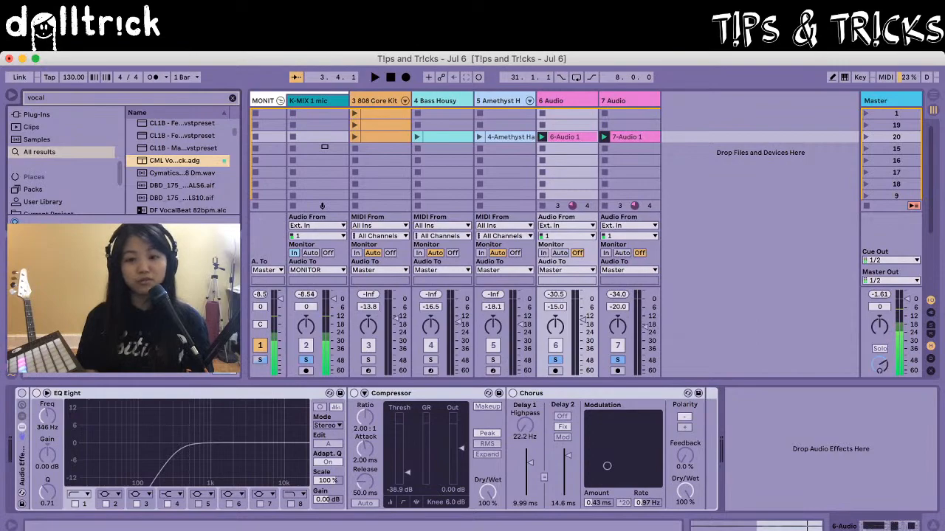
click(324, 147)
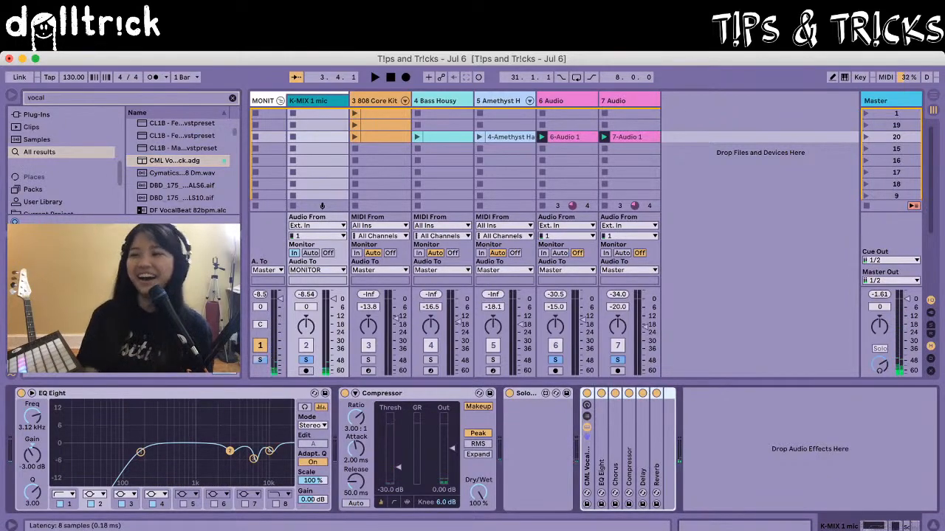
key(Delete)
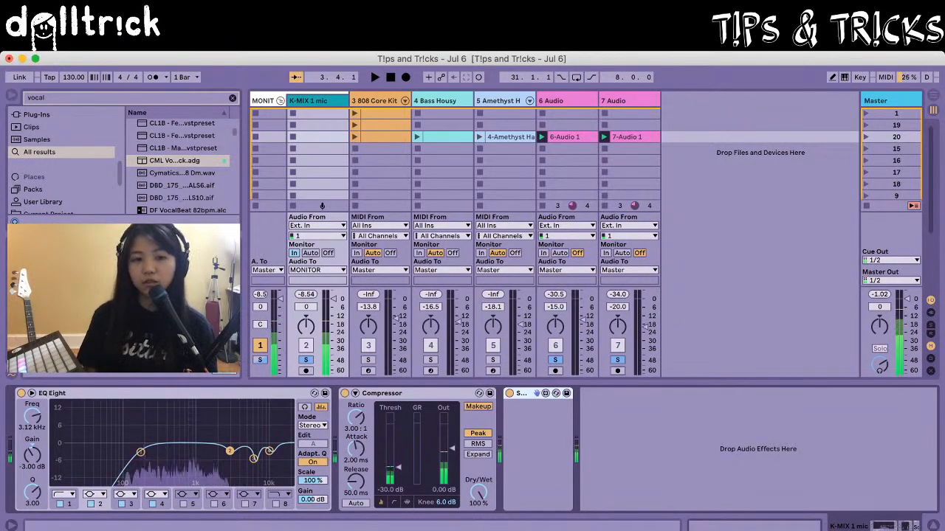
Play the two vocal loops together with 6 Audio at -6.6 dB and 7 Audio at -17.3 dB, and stop playback
click(561, 101)
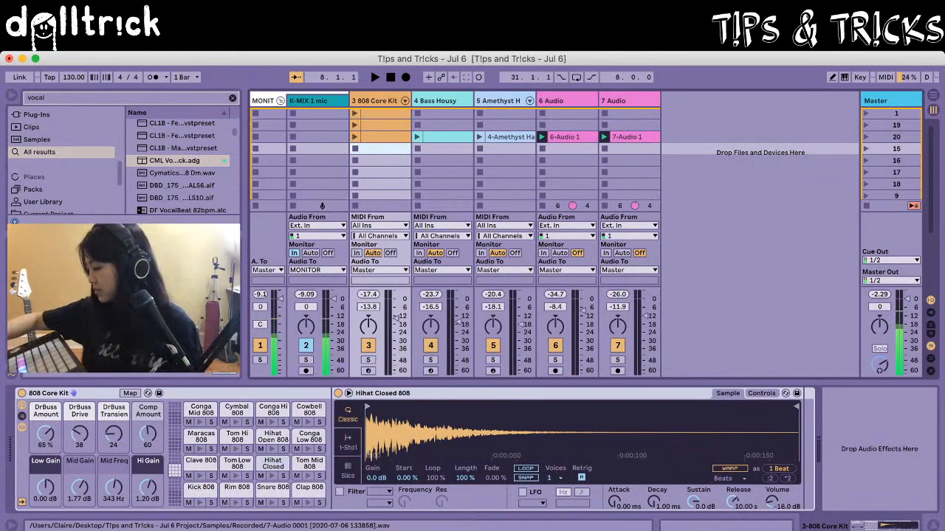
key(space)
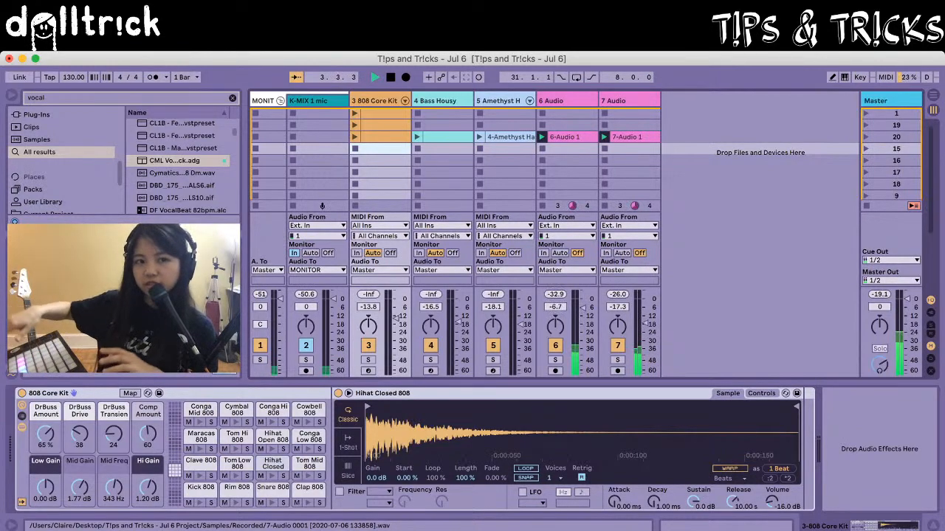
key(space)
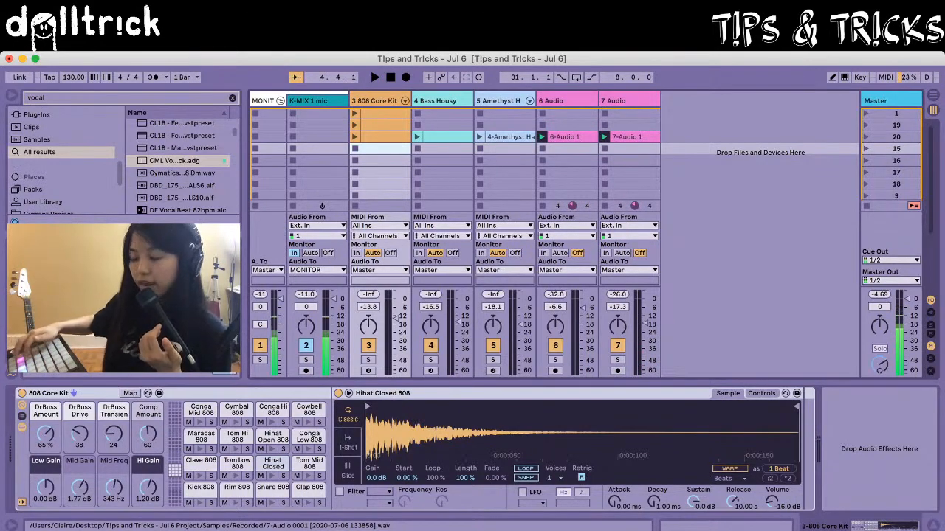
Stop the 7-Audio 1 loop, play the 6-Audio 1 loop without it and show the 6-Audio 1 clip's settings
click(605, 149)
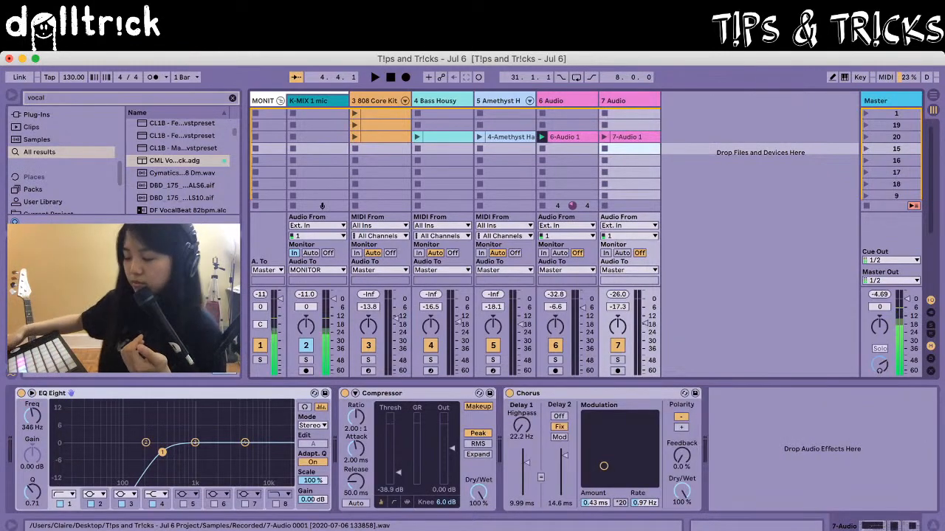
key(space)
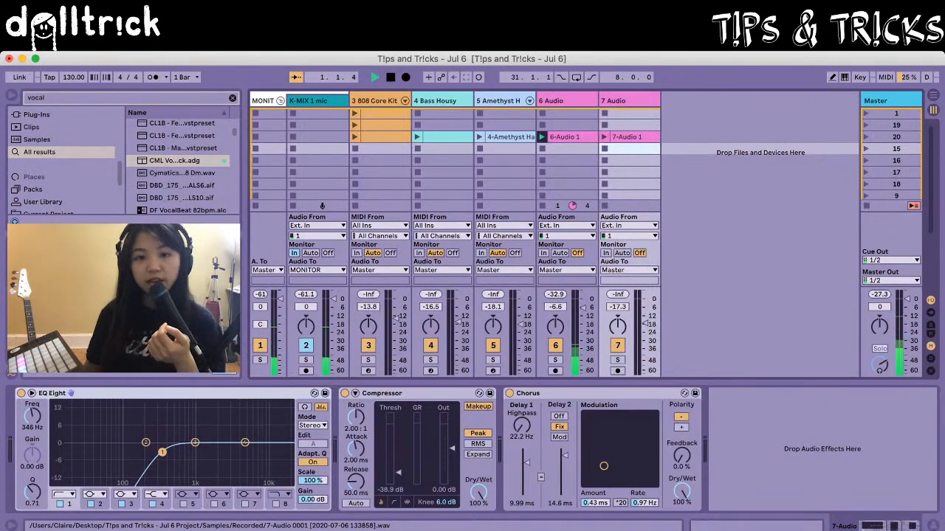
key(shift+Tab)
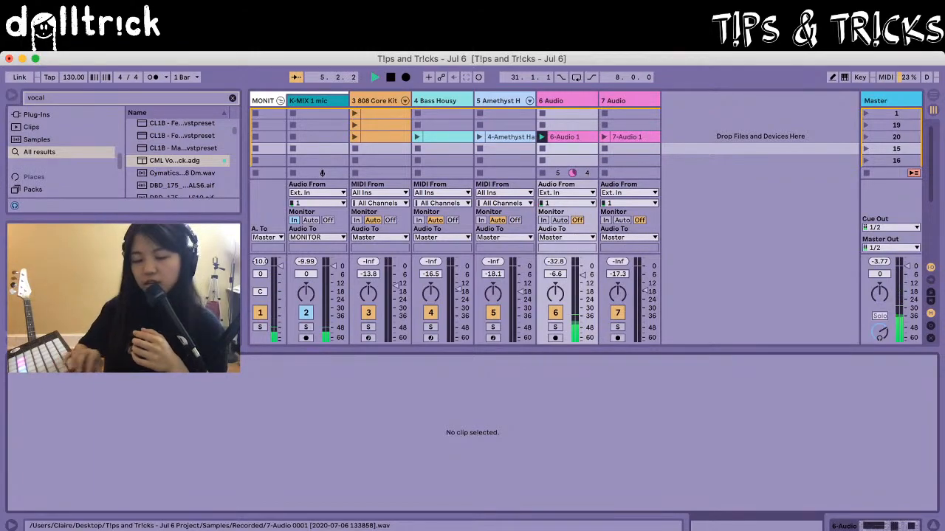
click(542, 138)
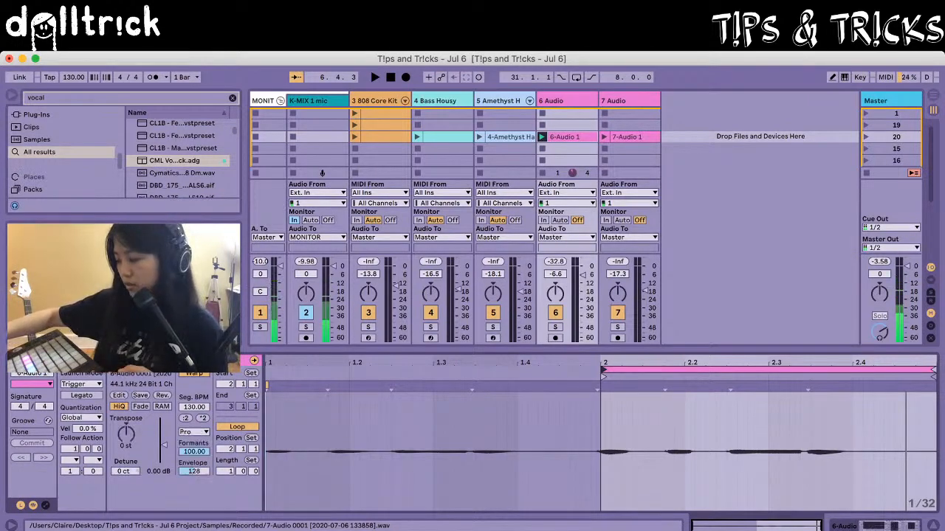
Listen to the scene 20 loops together, and to the 808 Core Kit clip in that scene by itself
key(space)
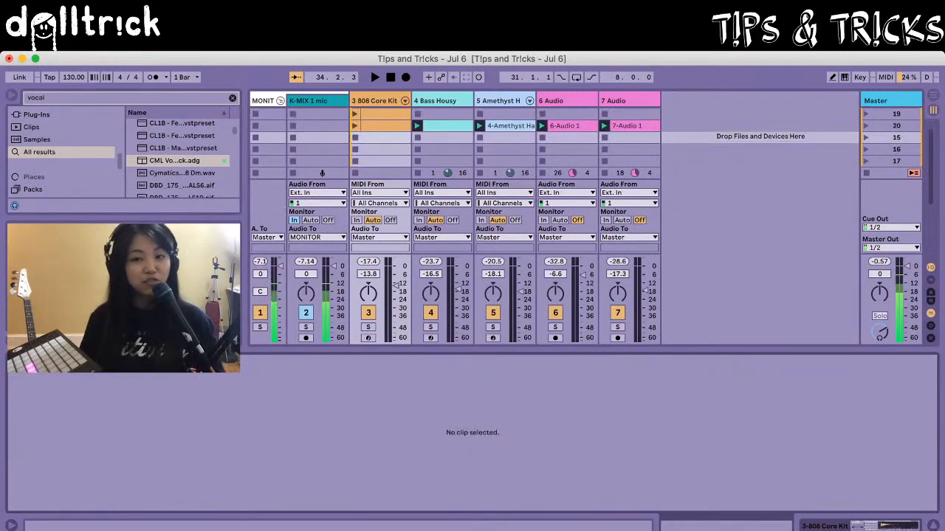
key(Right)
key(Right)
key(Right)
key(Right)
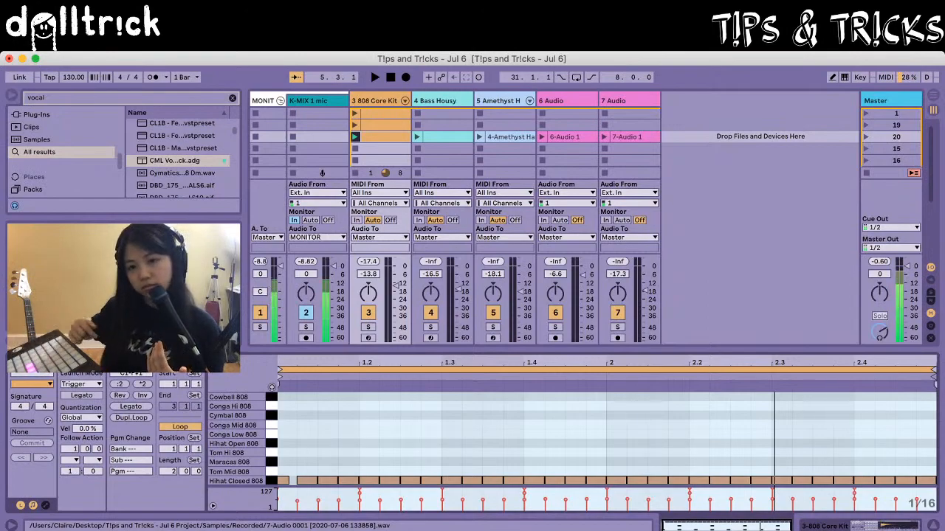
Listen to the 4-Amethyst Harp clip of scene 20 by itself, stopping and restarting playback
key(Down)
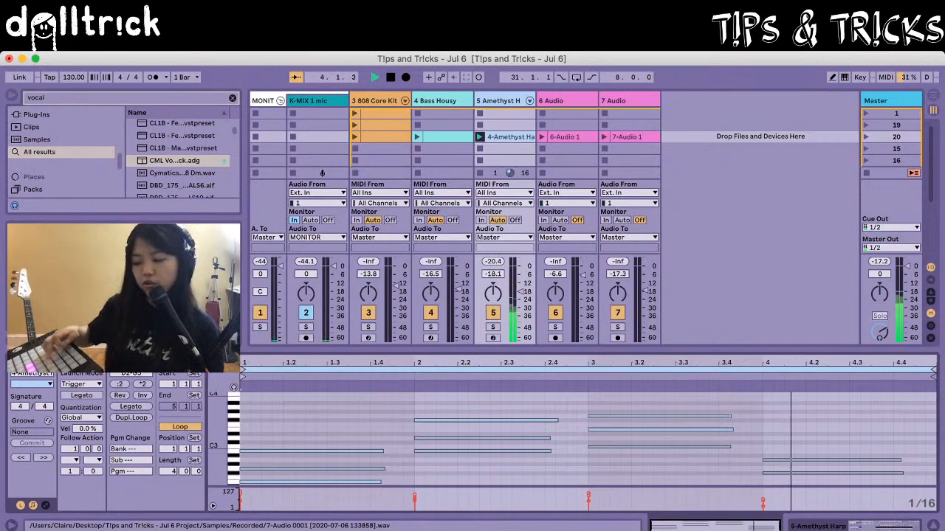
key(space)
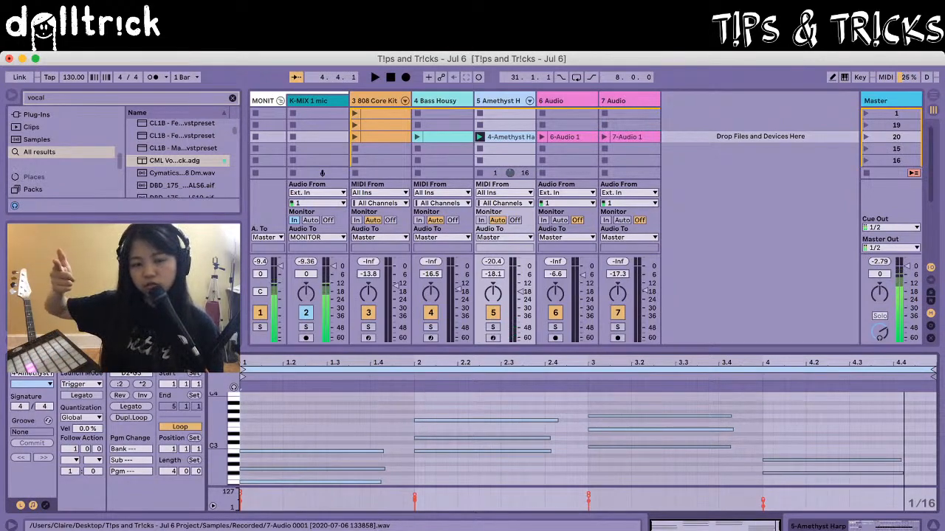
key(space)
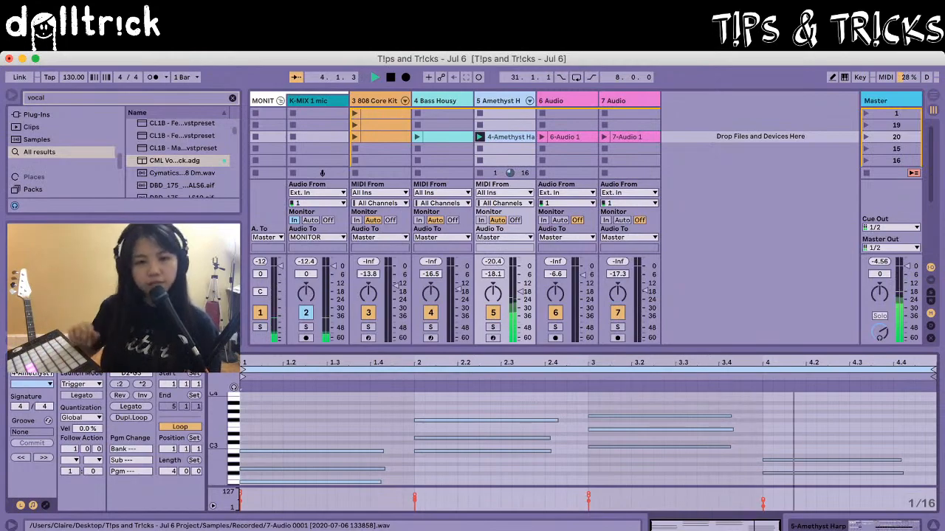
key(space)
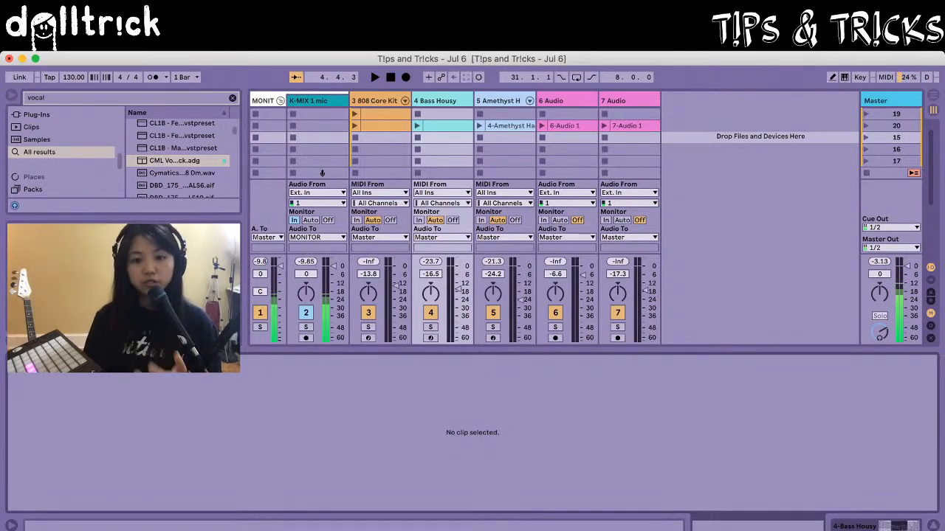
Turn the Audio Effect Rack on 6 Audio back on and set the track's volume to -9.9 dB
click(564, 101)
key(shift+Tab)
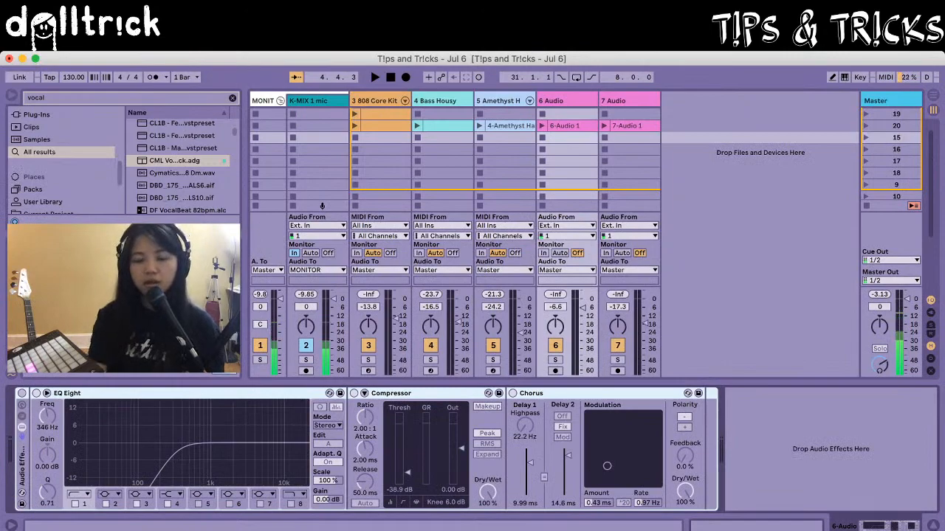
click(22, 393)
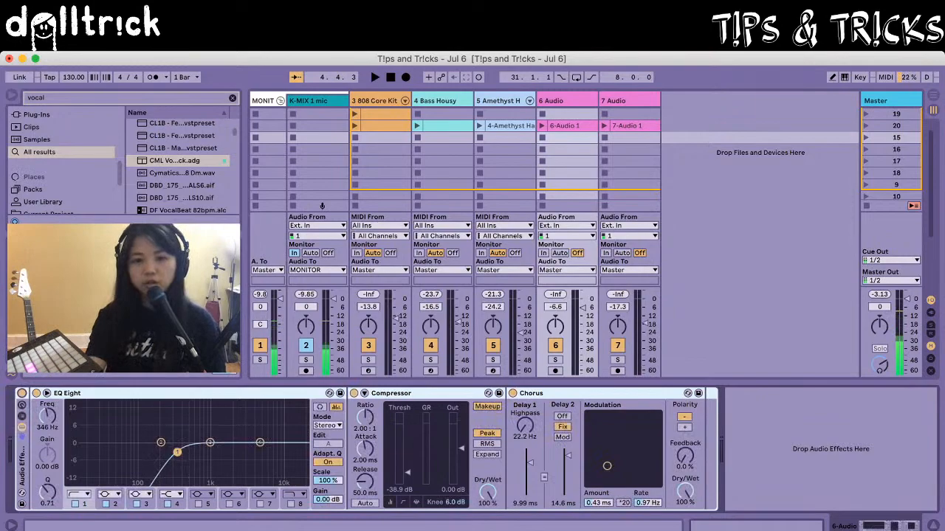
drag(583, 308, 583, 318)
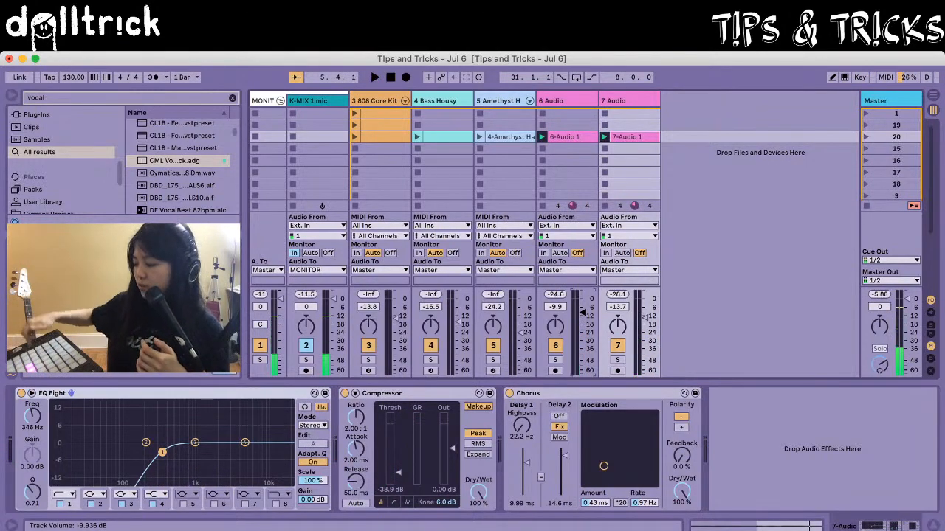
key(super+g)
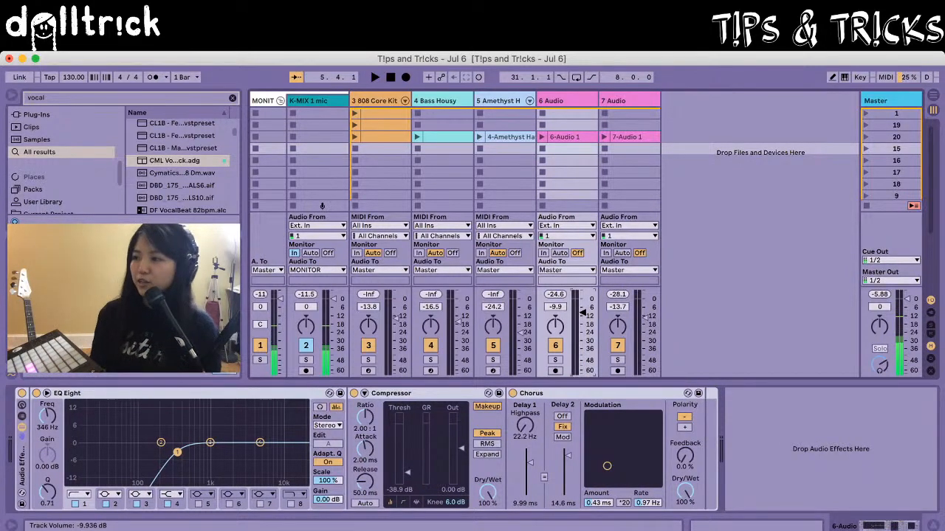